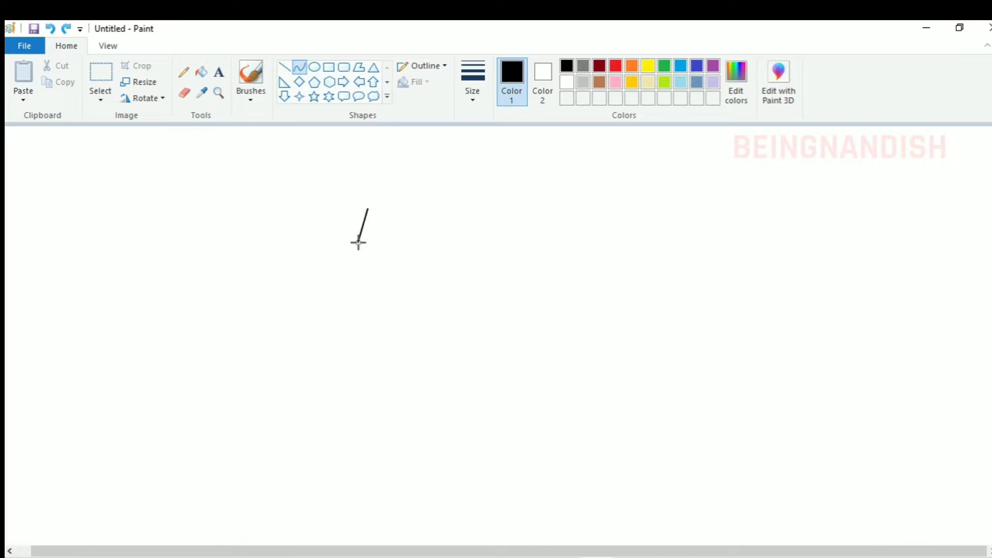
Draw a black curve bulging to the right as the rounded end of a D-shaped block
left_click_drag(391, 213, 380, 245)
left_click(97, 47)
left_click(19, 95)
left_click(20, 95)
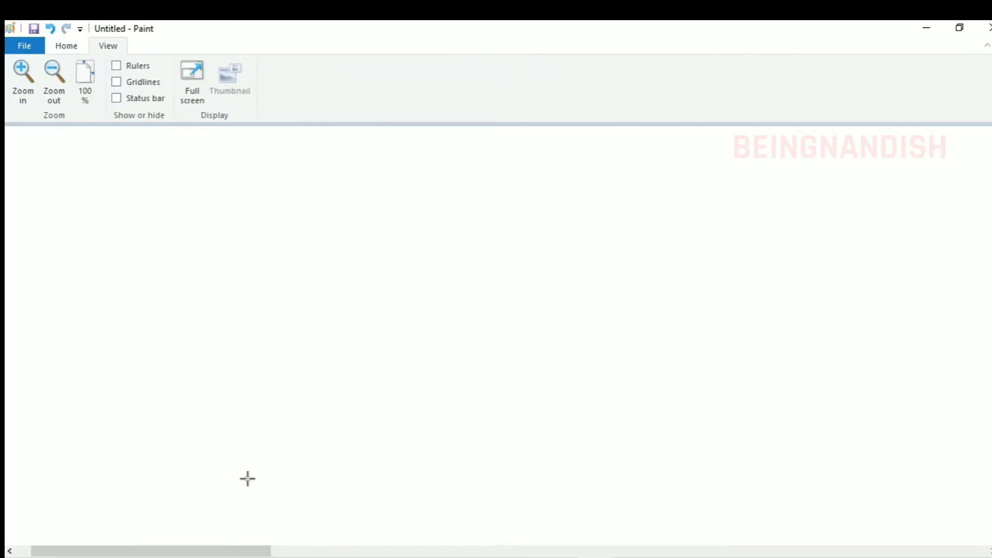
left_click_drag(241, 551, 490, 551)
scroll(439, 439, "down", 3)
Close the D shape with straight bottom and top lines and a slanted left line, and fill it black
left_click(66, 46)
left_click(284, 67)
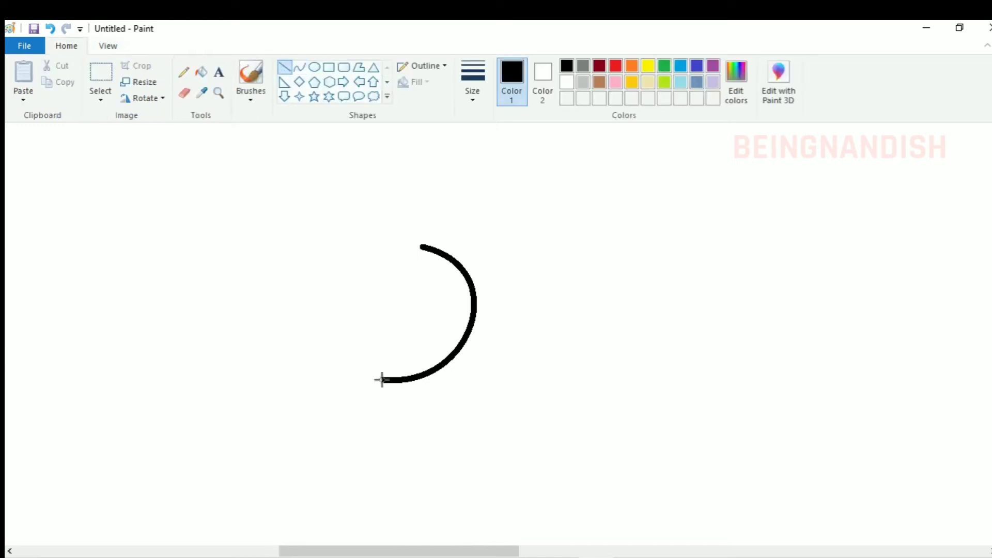
left_click_drag(383, 381, 249, 379)
left_click_drag(323, 380, 325, 380)
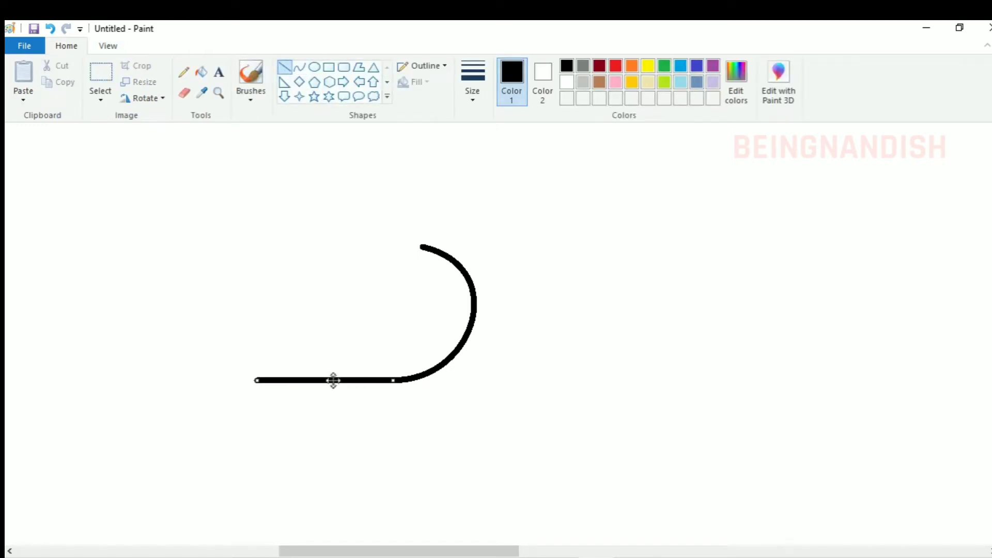
left_click_drag(425, 246, 339, 246)
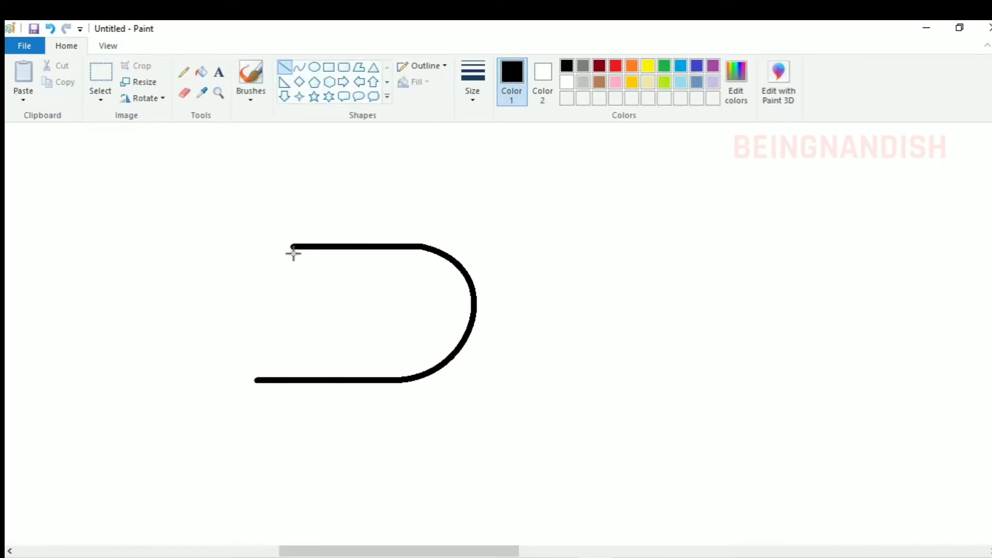
mouse_move(288, 246)
left_mouse_down()
mouse_move(279, 247)
mouse_move(258, 381)
left_mouse_up()
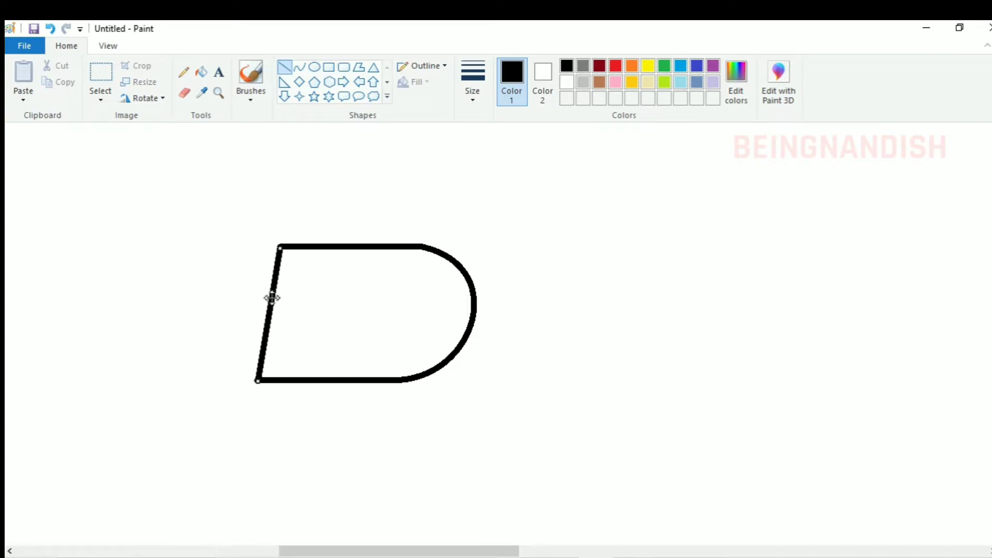
left_click(385, 303)
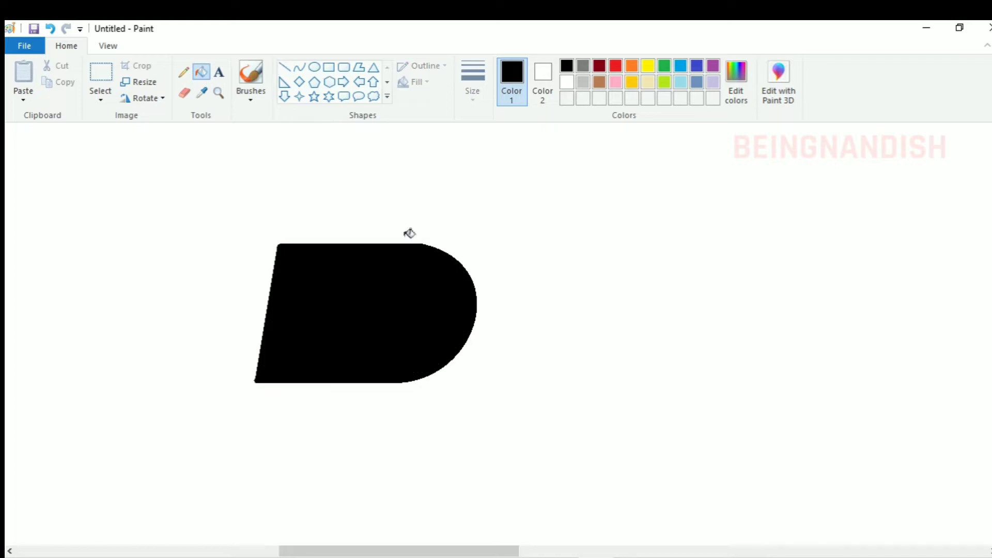
Smooth the block's upper edge where it meets the arc with a light grey curve and recolour that curve white
left_click(582, 81)
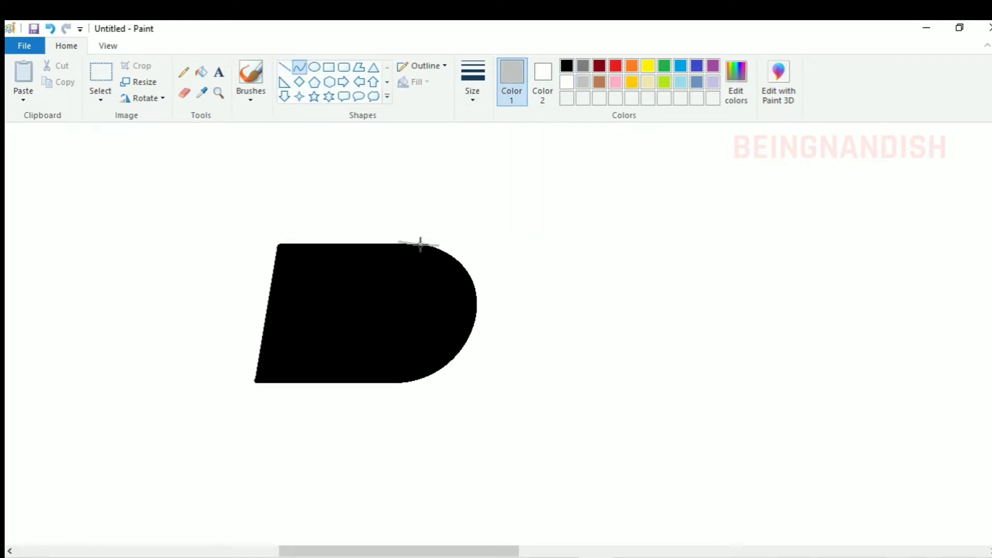
left_click(423, 244)
left_click(567, 82)
left_click(602, 268)
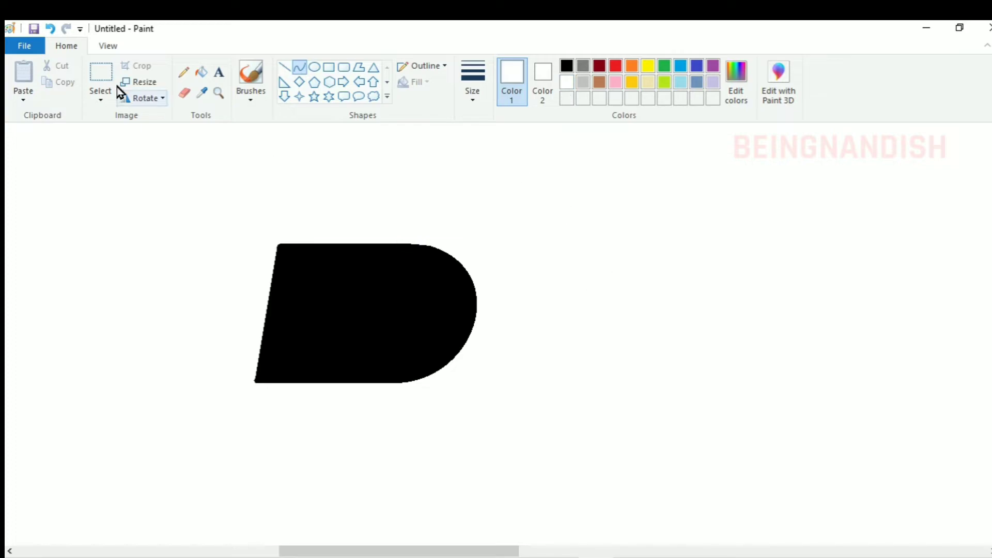
Trim the block's slanted left edge with a parallel white line and remove the leftover black sliver
left_click(283, 73)
left_click_drag(284, 234, 257, 401)
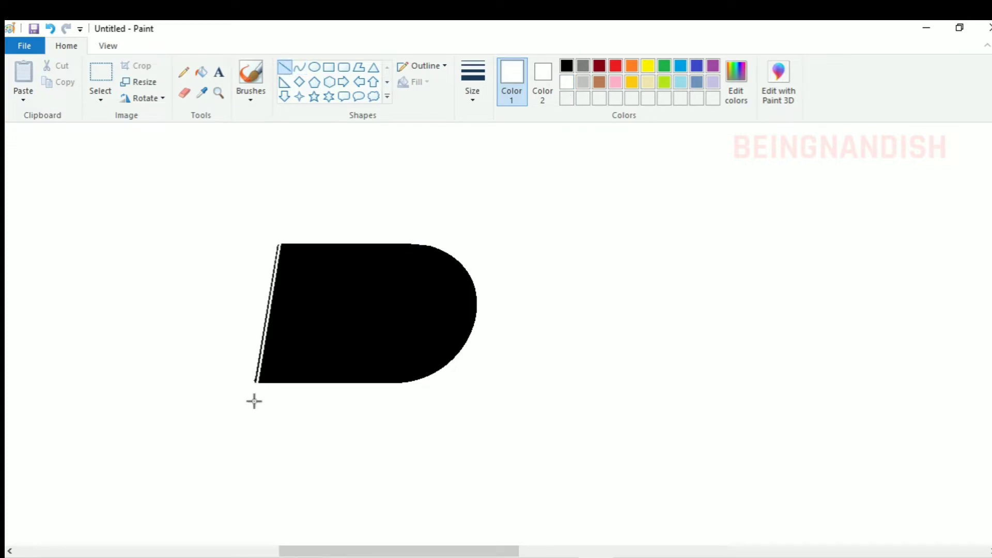
left_click(207, 75)
Select the finished block and move it further left on the canvas
left_click(108, 46)
left_click(54, 75)
left_click(53, 75)
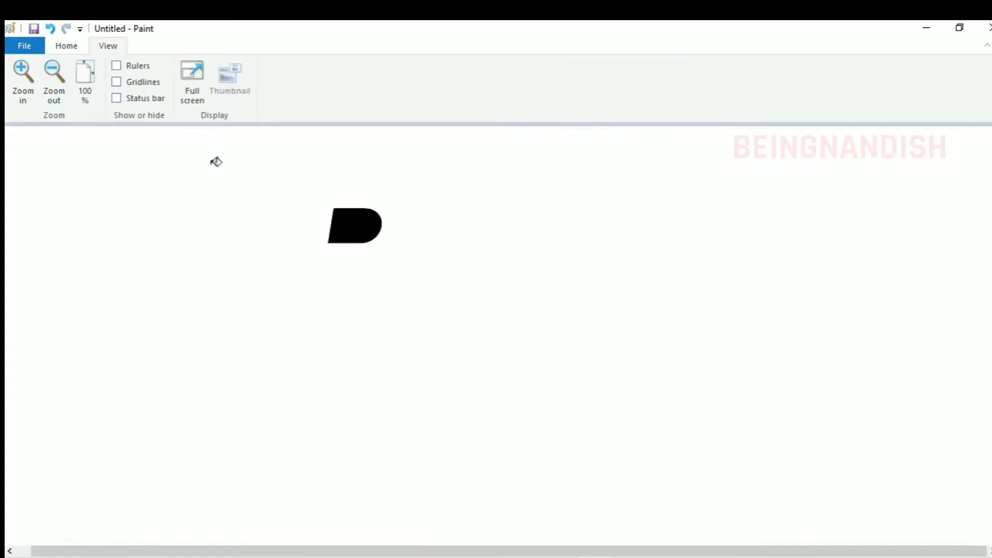
left_click(66, 45)
left_click(101, 77)
left_click_drag(317, 191, 392, 259)
left_click_drag(360, 223, 250, 241)
Copy the block and place the duplicate just below the original, shifted slightly left to follow the slant
right_click(249, 240)
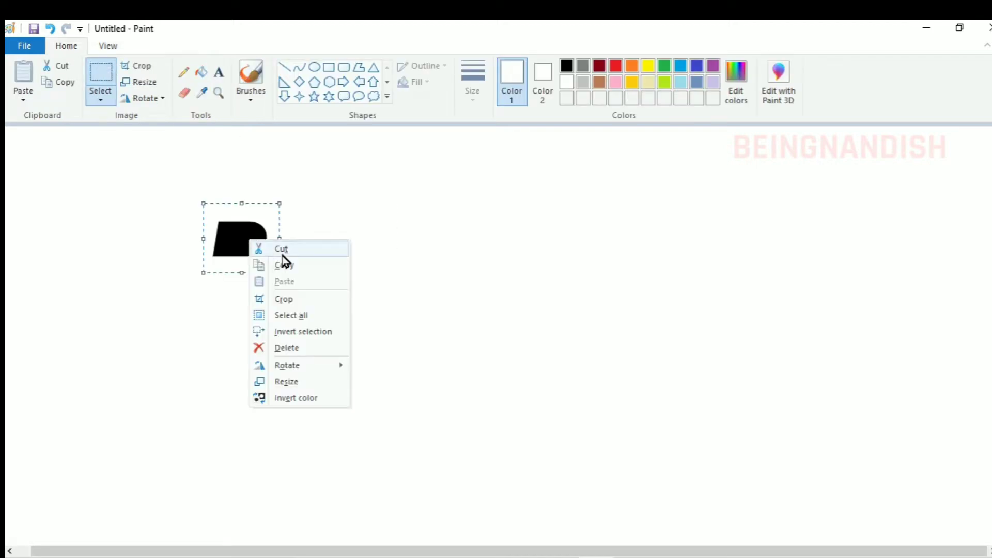
left_click(283, 264)
left_click(100, 98)
left_click(46, 176)
right_click(45, 175)
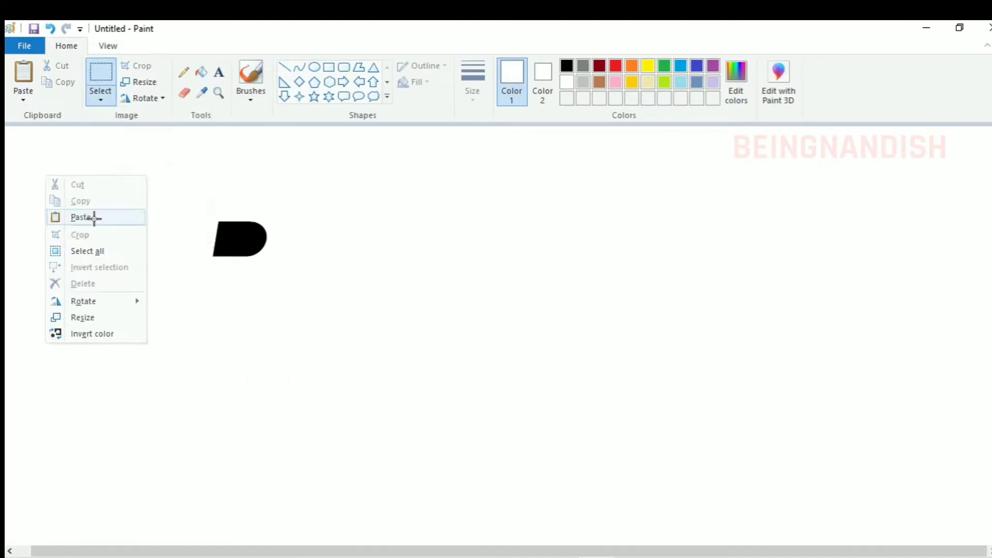
left_click(83, 217)
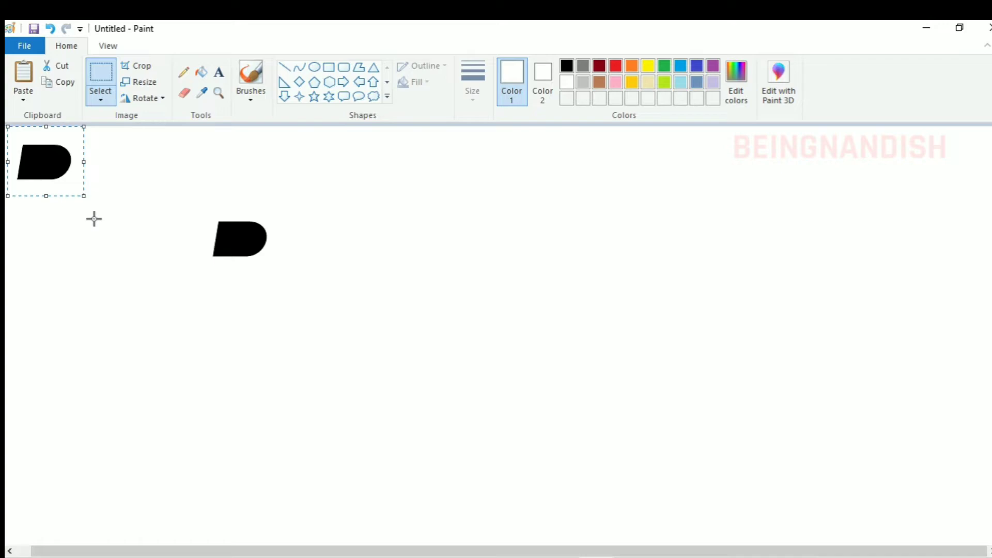
left_click_drag(54, 156, 242, 280)
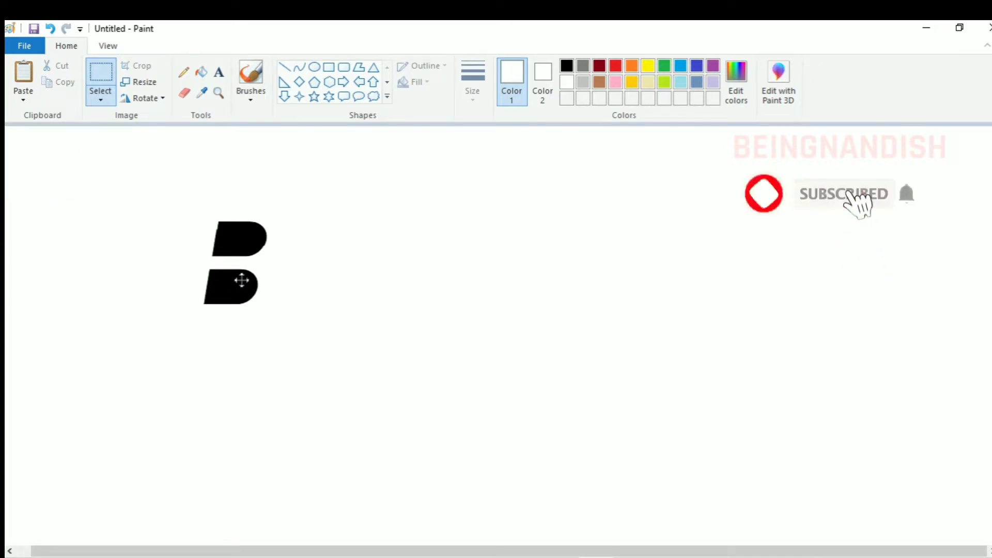
Copy the stacked pair of blocks and place the duplicate pair to the right at the same height
left_click_drag(188, 200, 292, 311)
right_click(260, 264)
left_click(284, 288)
right_click(128, 177)
left_click(159, 216)
left_click_drag(72, 203, 321, 272)
Paste another pair of blocks and place it as a third column, lower than the first two
right_click(394, 182)
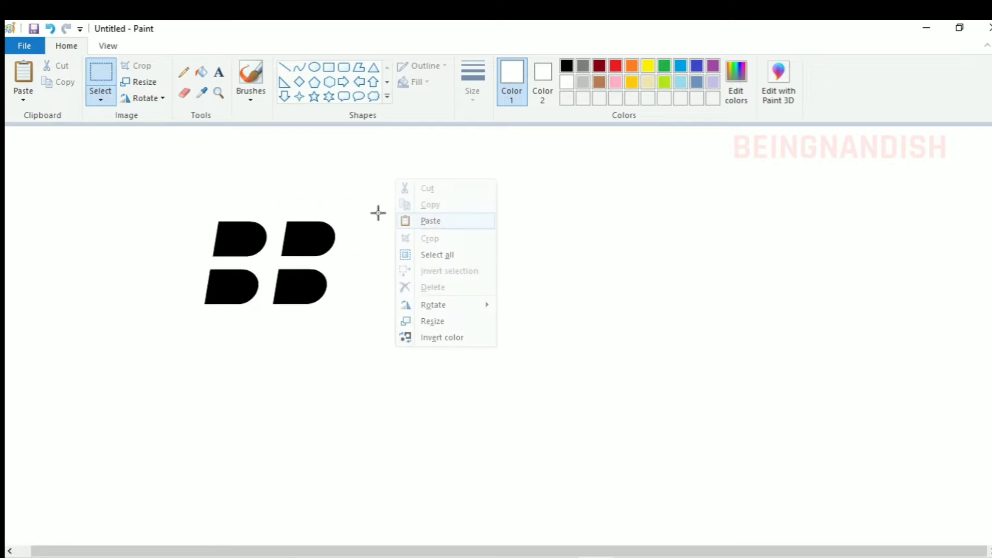
left_click(413, 219)
left_click_drag(68, 192, 378, 292)
Copy a single block and place the duplicate beneath the middle column
left_click_drag(178, 198, 272, 265)
right_click(238, 213)
left_click(274, 241)
right_click(112, 211)
left_click(144, 250)
left_click_drag(82, 176, 296, 335)
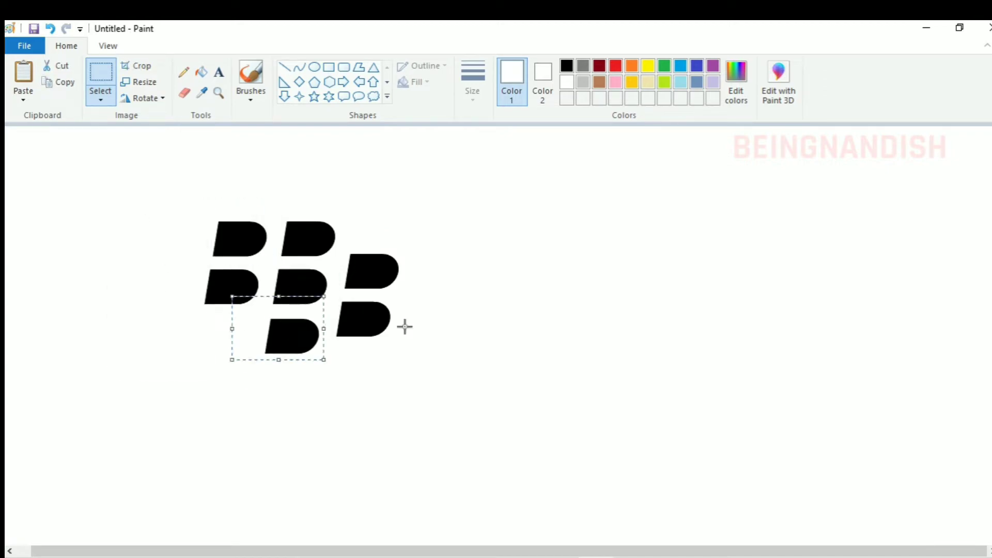
Select the whole seven-block emblem and move it to the upper middle of the canvas
left_click(457, 305)
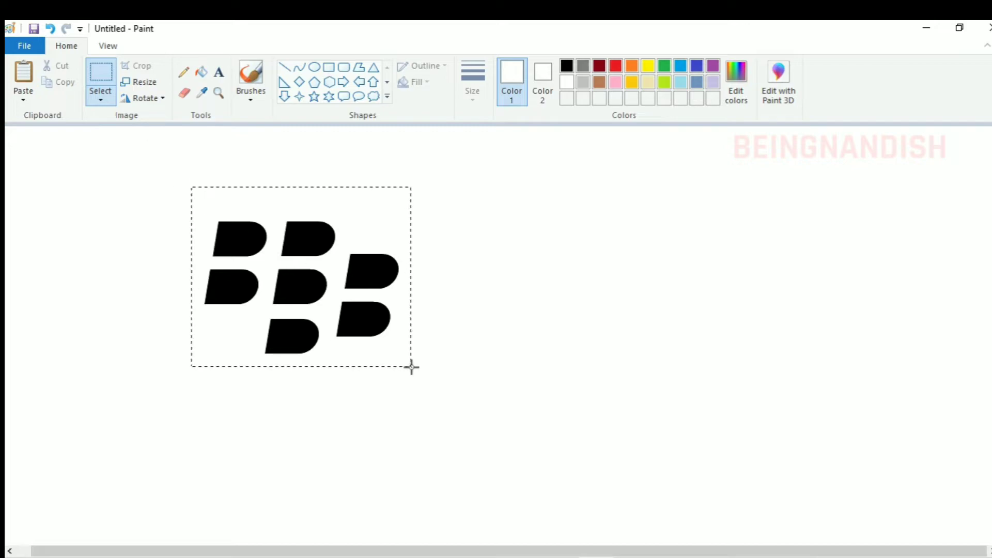
left_click_drag(345, 302, 533, 254)
left_click(663, 257)
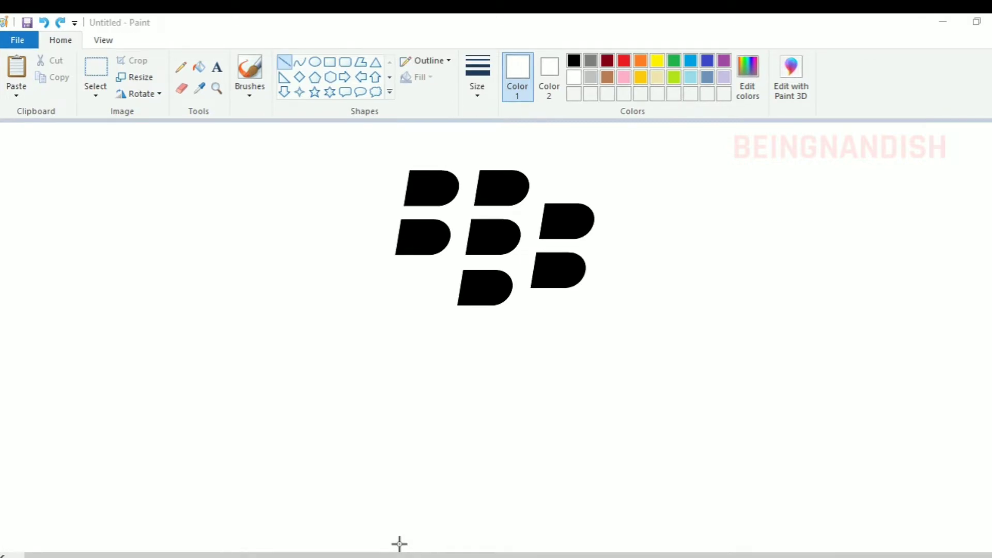
Add the black bold italic Arial text "BlackBerry" at size 400 below the emblem
left_click(573, 61)
left_click(217, 67)
left_click(64, 235)
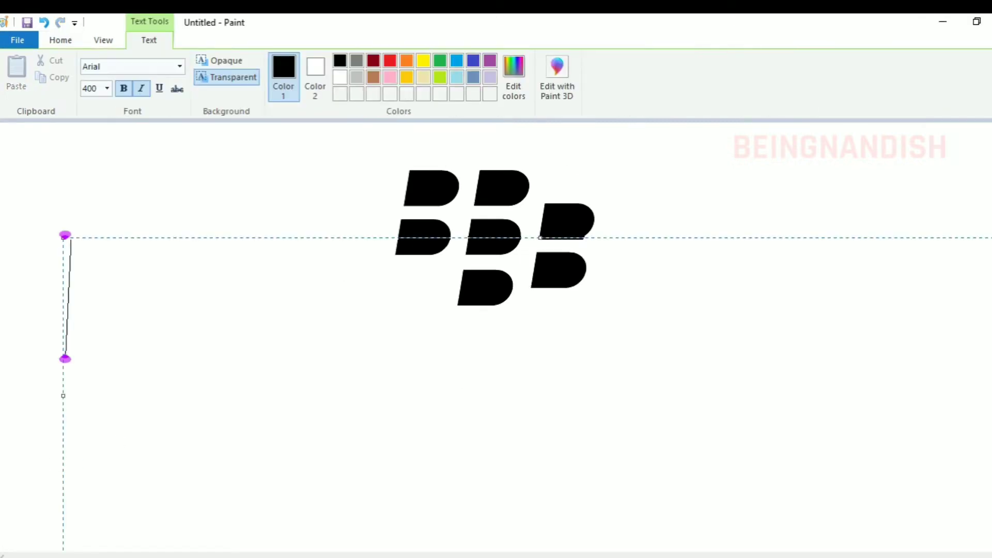
left_click_drag(64, 235, 67, 340)
type("Black")
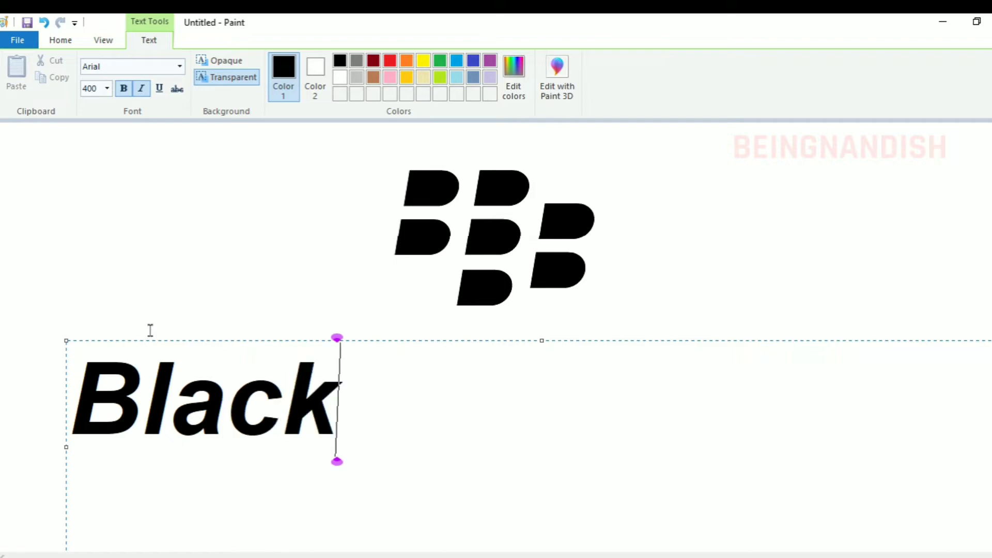
type("Berry")
Move the text box to sit directly beneath the emblem and enlarge "BlackBerry" to font size 500
left_click_drag(65, 333, 201, 307)
key("ctrl+a")
left_click(94, 88)
type("450")
key("Return")
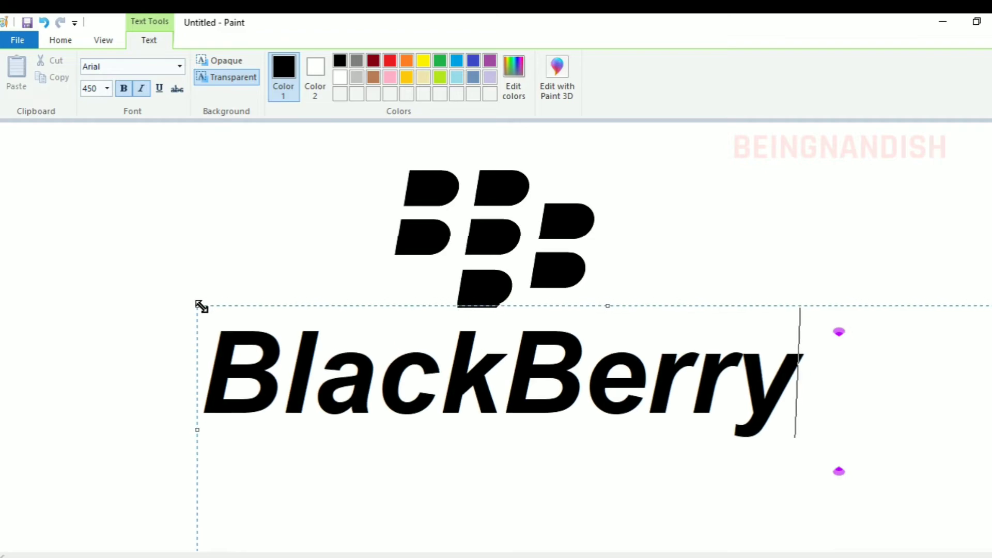
key("ctrl+a")
type("500")
key("Return")
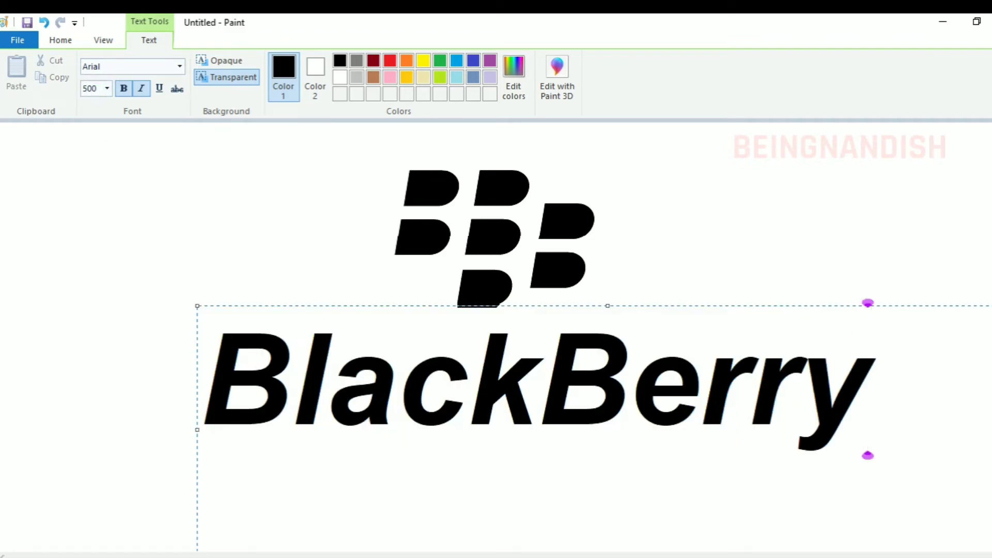
Shift the BlackBerry text to the right and move the emblem to the left of the first letter
left_click_drag(200, 306, 323, 292)
left_click(243, 126)
left_click(95, 72)
left_click_drag(373, 154, 609, 308)
mouse_move(560, 246)
left_mouse_down()
mouse_move(231, 354)
mouse_move(274, 334)
left_mouse_up()
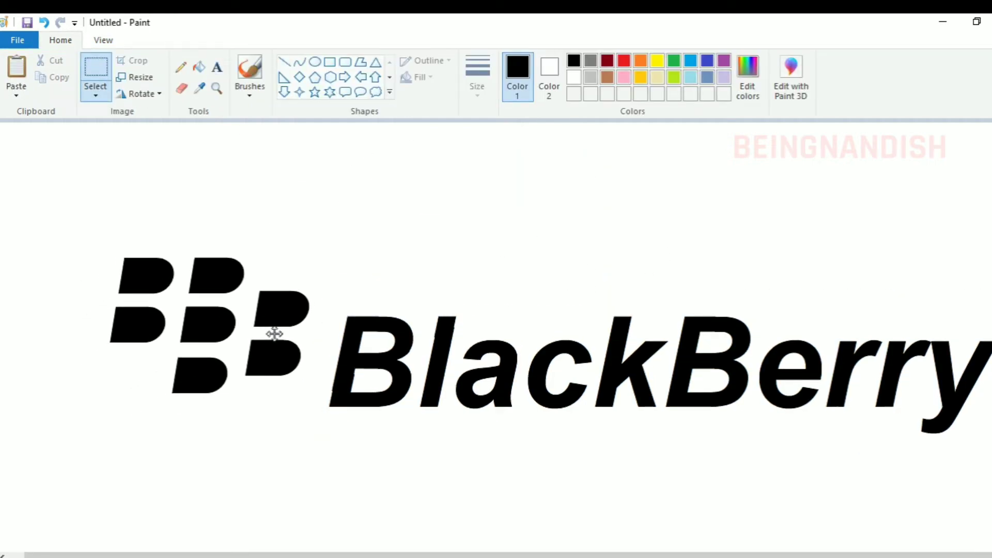
Draw a light grey curve that rounds off the lower-left corner of the first B
left_click(103, 40)
scroll(316, 392, "up", 3)
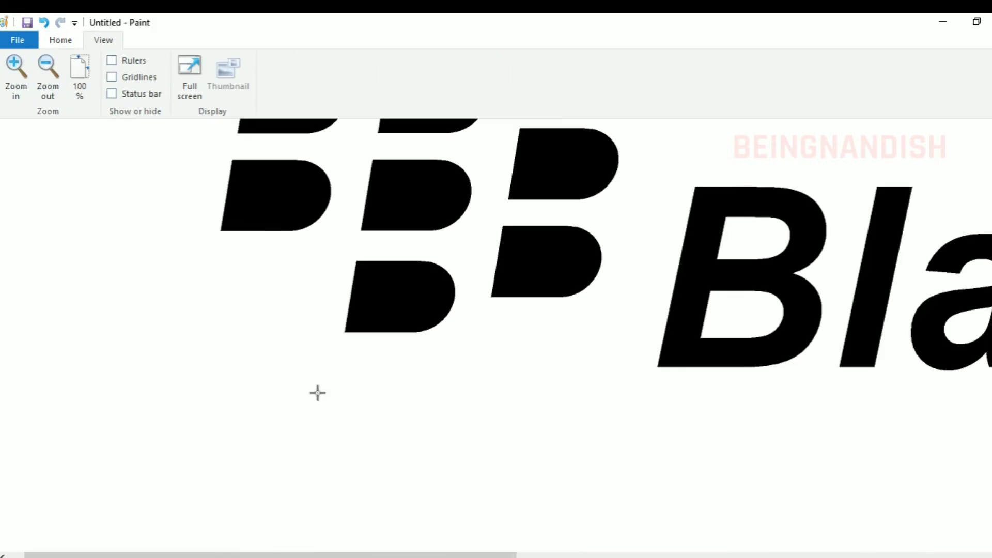
scroll(268, 327, "right", 5)
left_click(16, 73)
left_click(60, 40)
left_click(590, 77)
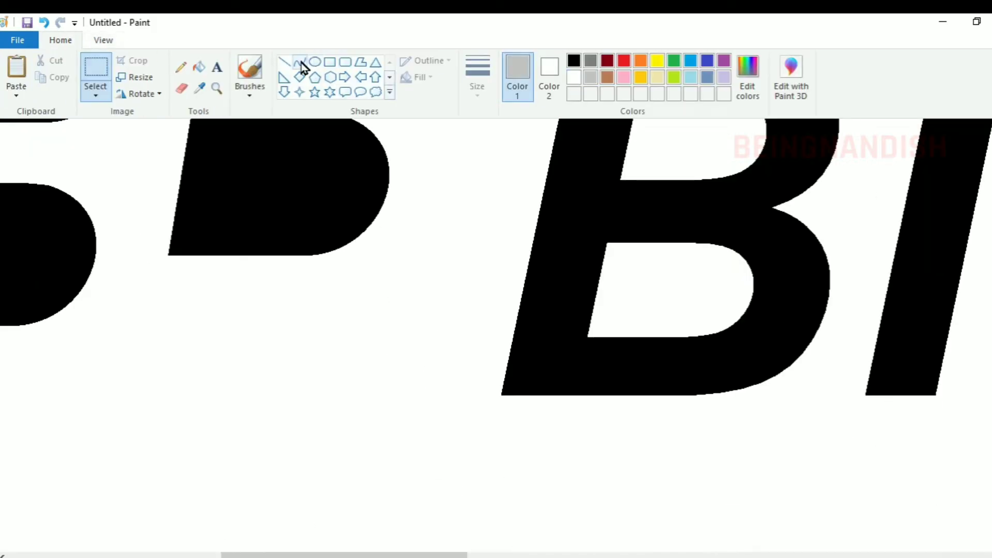
left_click(299, 63)
left_click(477, 78)
left_click(512, 123)
mouse_move(517, 309)
left_mouse_down()
mouse_move(593, 398)
mouse_move(522, 379)
mouse_move(538, 401)
mouse_move(530, 400)
left_mouse_up()
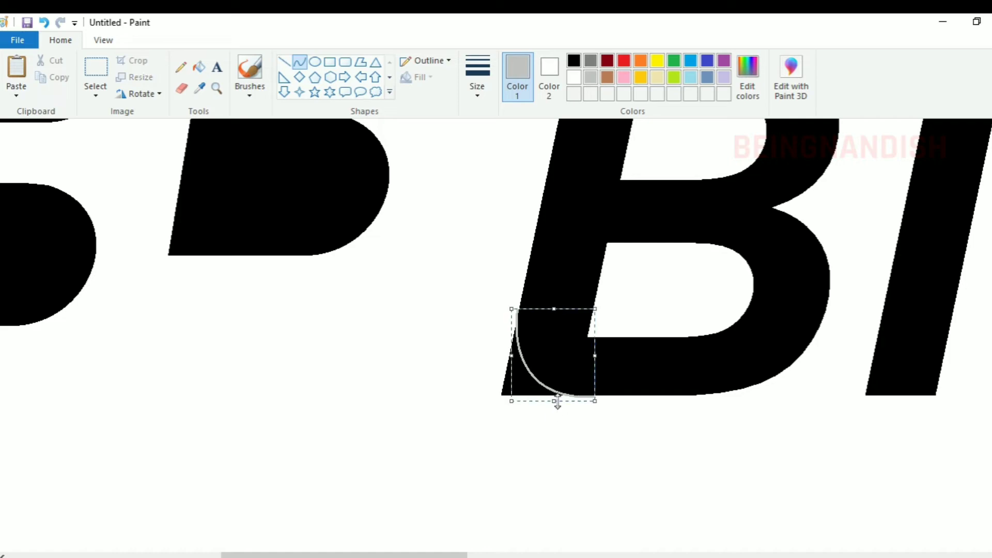
left_click(496, 224)
Fill the cut-off corner outside the curve on the first B with white
left_click(199, 67)
left_click(574, 77)
left_click(515, 354)
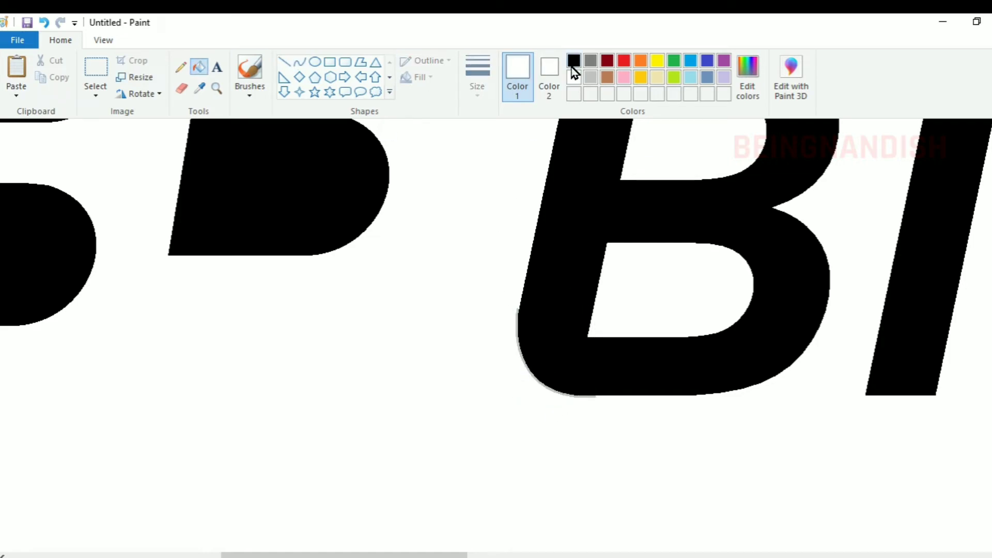
left_click(572, 63)
left_click(518, 312)
left_click(45, 22)
Fill the grey guide curve around the first B's rounded corner with white
left_click(573, 78)
left_click(518, 310)
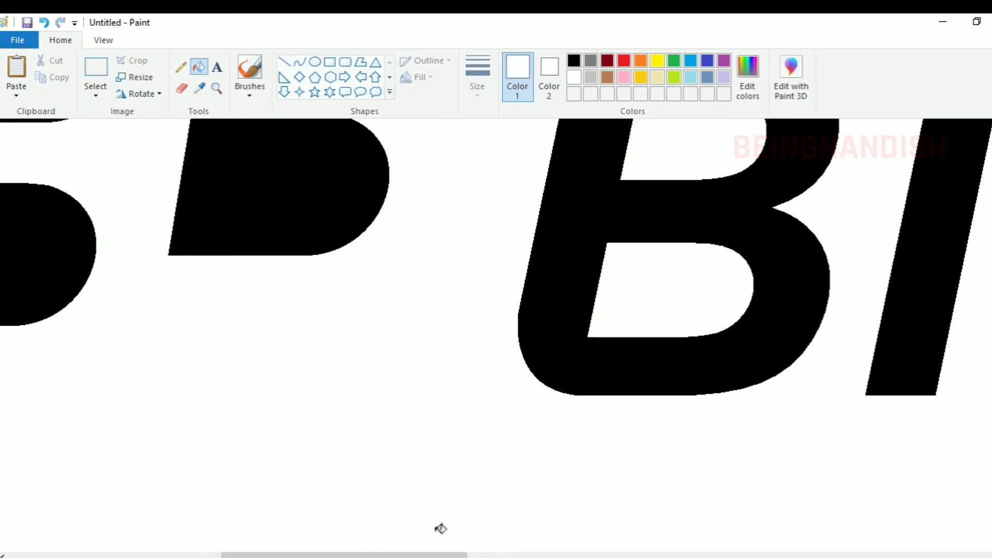
Copy the top section of the letter l and place the duplicate slightly higher so the stem is taller
left_click_drag(443, 555, 571, 555)
scroll(633, 447, "up", 2)
scroll(634, 447, "up", 1)
left_click(95, 78)
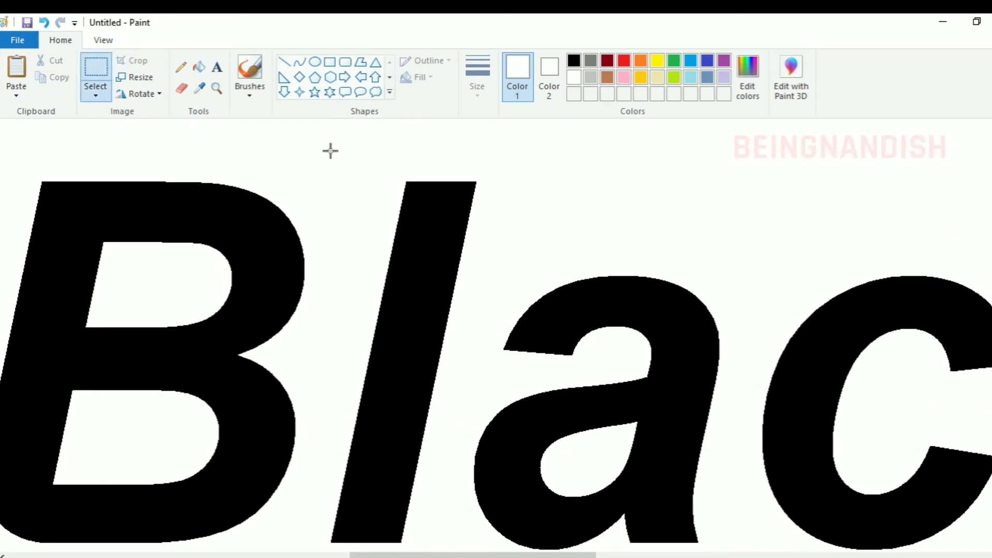
left_click_drag(328, 150, 500, 212)
right_click(448, 188)
left_click(492, 217)
key("ctrl+v")
left_click_drag(148, 137, 445, 163)
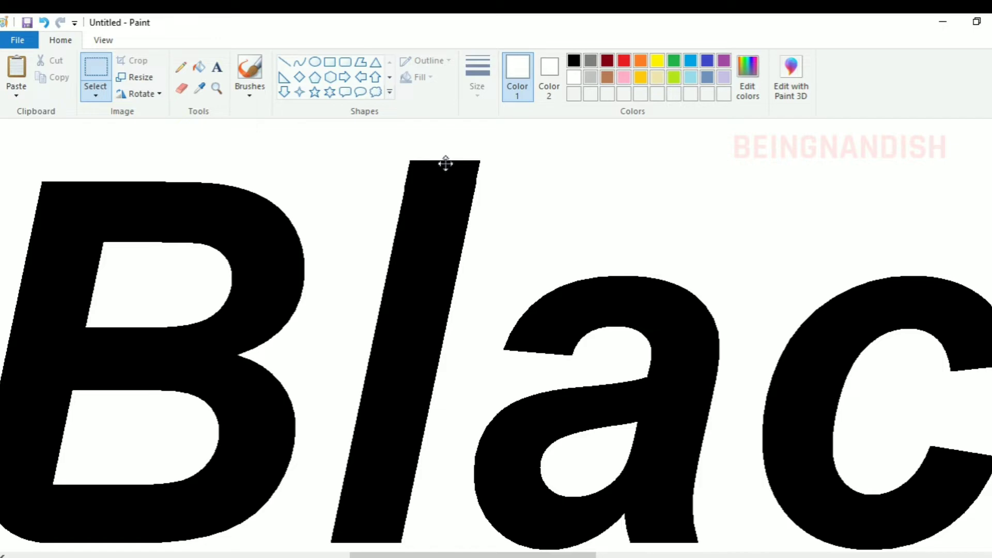
Outline a rounded, hooked foot at the base of the letter l with two grey curves and a straight closing line
scroll(449, 173, "down", 2)
left_click(299, 62)
left_click(590, 60)
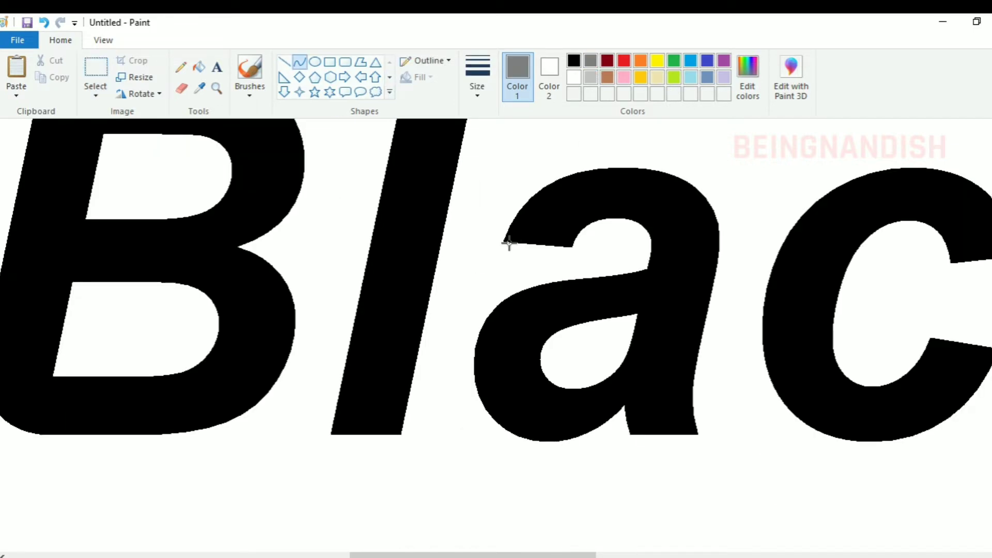
left_click_drag(386, 430, 443, 434)
left_click_drag(352, 428, 453, 401)
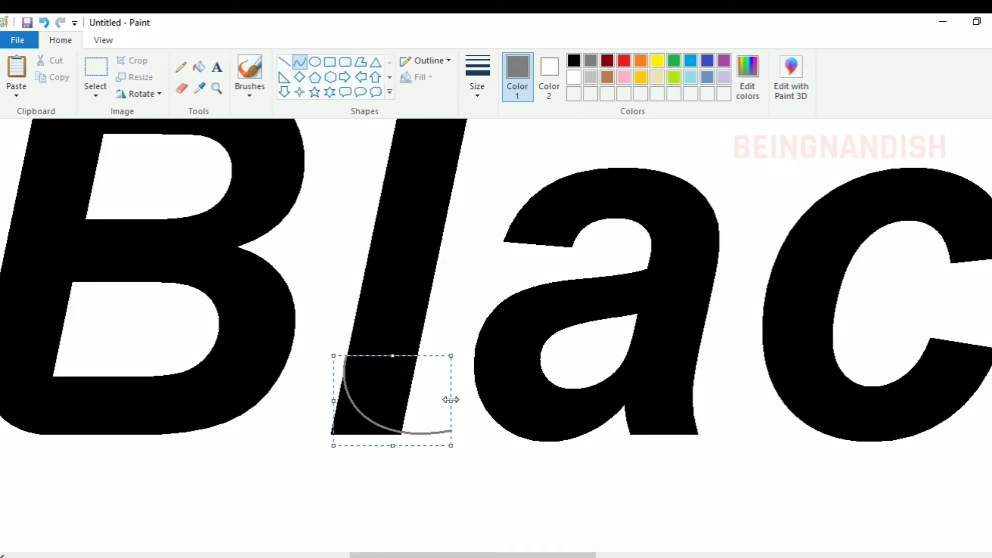
left_click(359, 294)
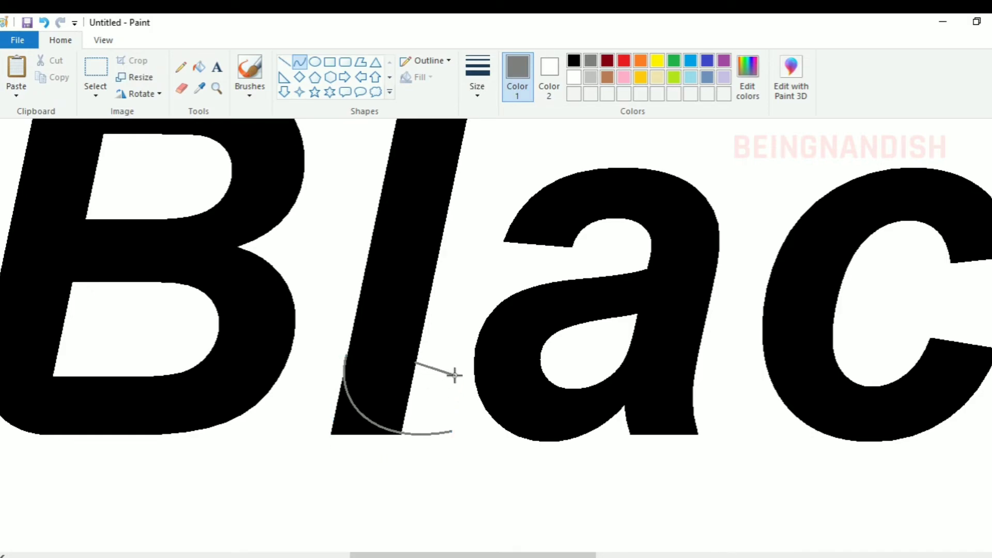
left_click_drag(429, 383, 425, 379)
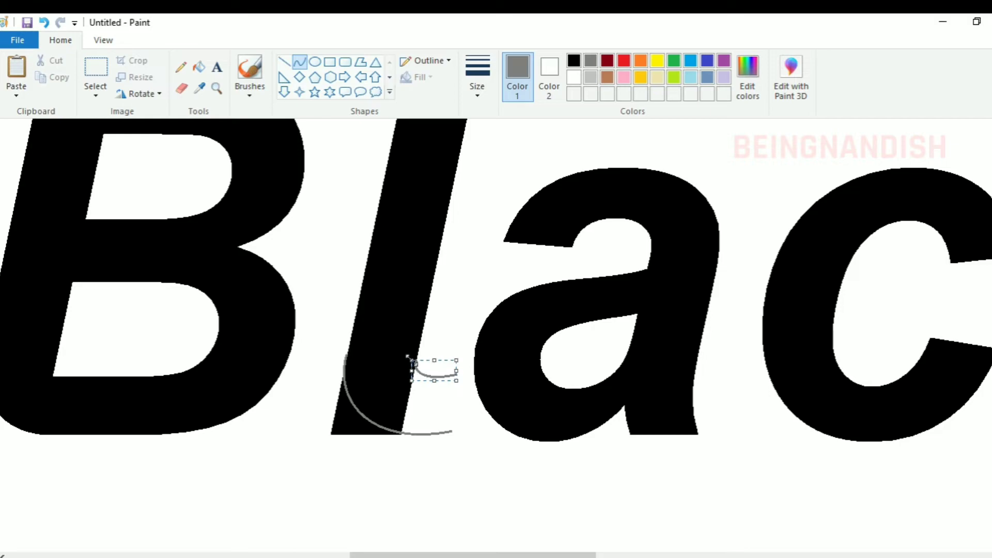
left_click(284, 61)
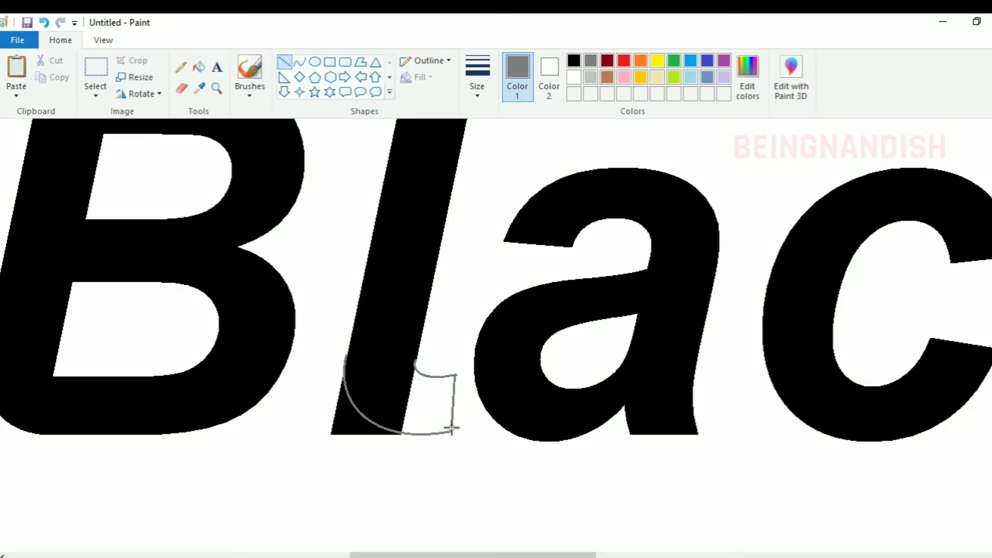
Fill the cut-off corner of the l's base with white and the new hooked foot and its grey outline with black
left_click(199, 67)
left_click(574, 78)
left_click(342, 421)
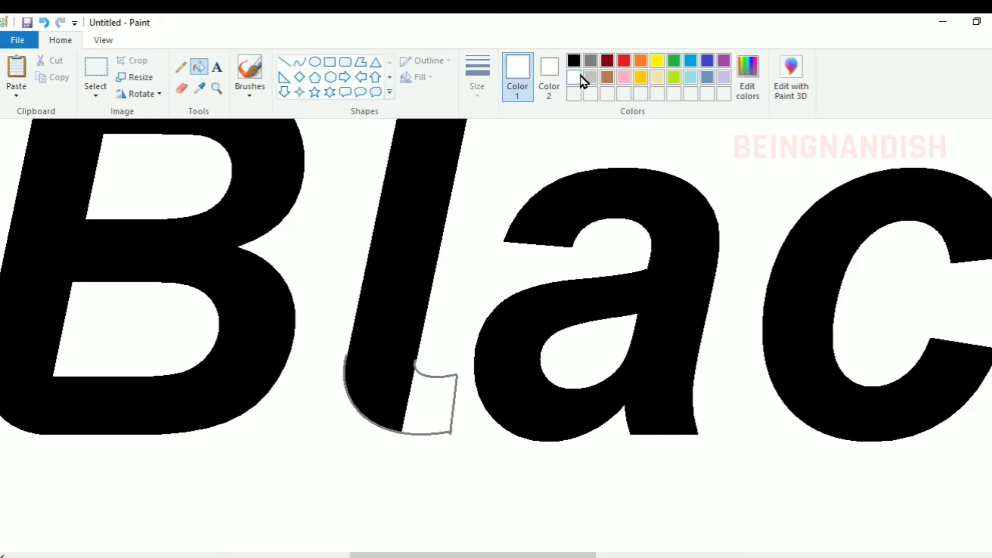
left_click(573, 61)
left_click(415, 364)
left_click(435, 394)
left_click(182, 88)
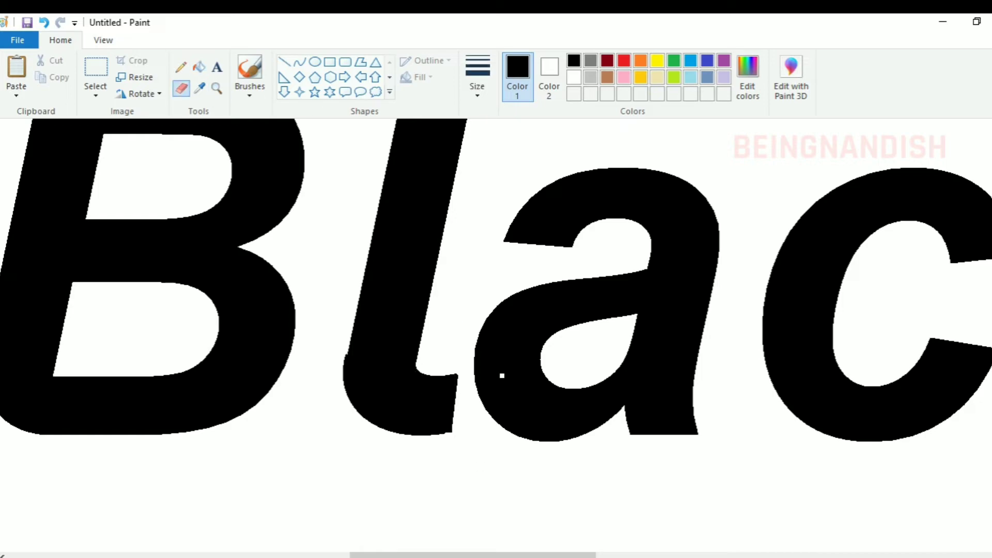
Trim the slanted end of the l's foot with a straight white line
left_click(574, 77)
left_click(283, 61)
left_click(477, 77)
left_click(515, 178)
left_click_drag(458, 368, 448, 436)
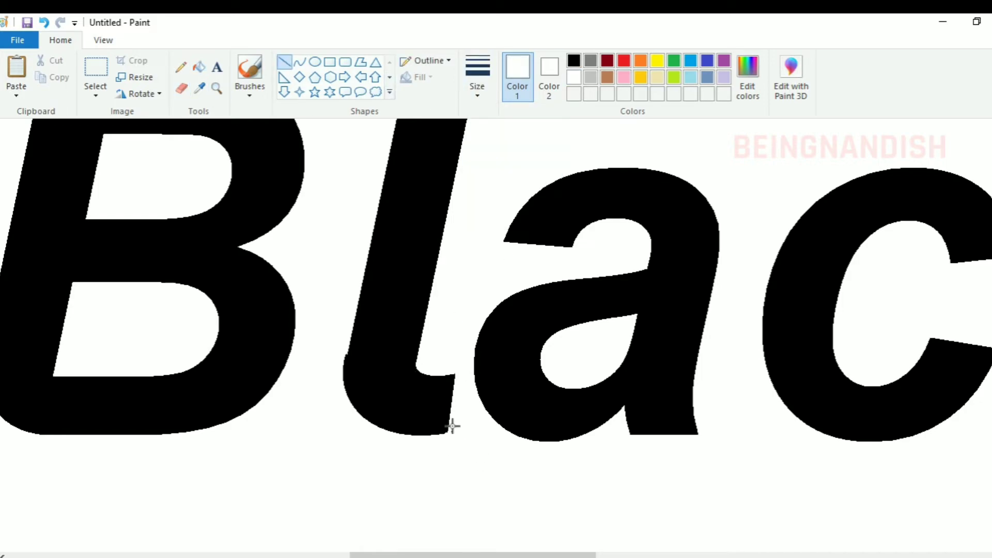
Smooth the left edge of the l's stem with a straight black line along its length
scroll(396, 478, "up", 2)
left_click(573, 62)
left_click_drag(343, 463, 408, 169)
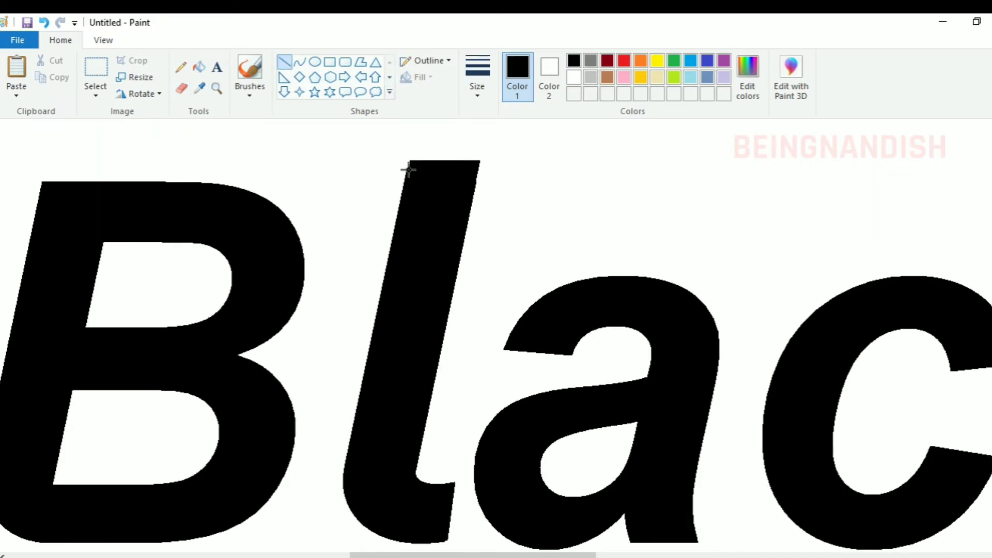
left_click(529, 174)
Close most of the notch under the letter a with a black curve and fill the enclosed gap with black
scroll(464, 502, "right", 2)
scroll(463, 487, "down", 1)
left_click(300, 62)
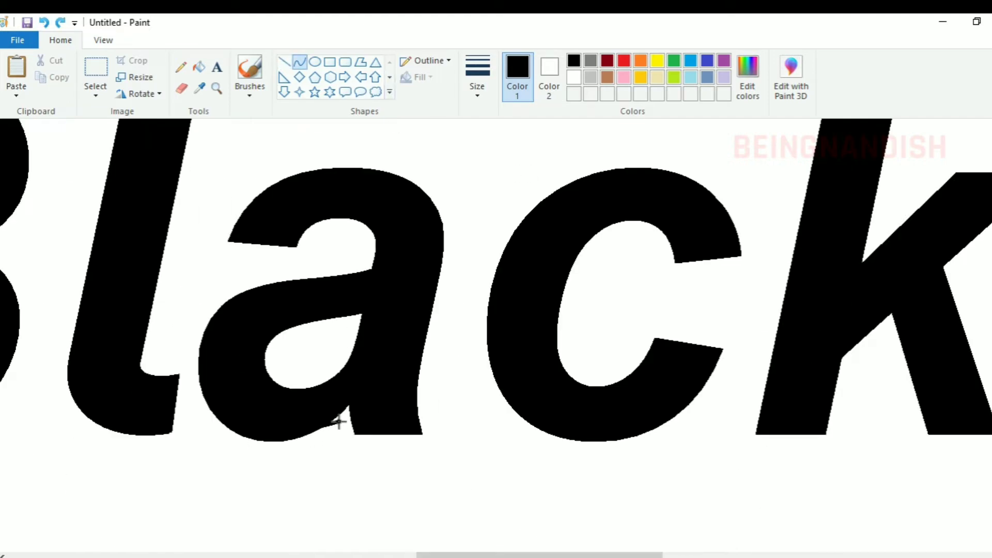
left_click_drag(318, 438, 342, 420)
left_click(199, 66)
left_click(339, 420)
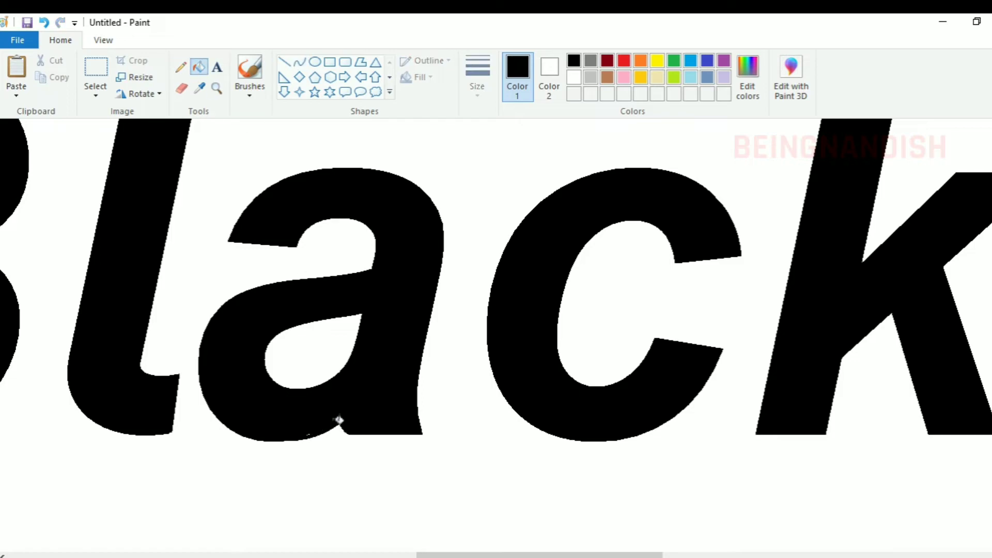
Delete the slanted tip of the c's lower terminal so that it ends in a horizontal edge
left_click(284, 62)
scroll(355, 399, "right", 6)
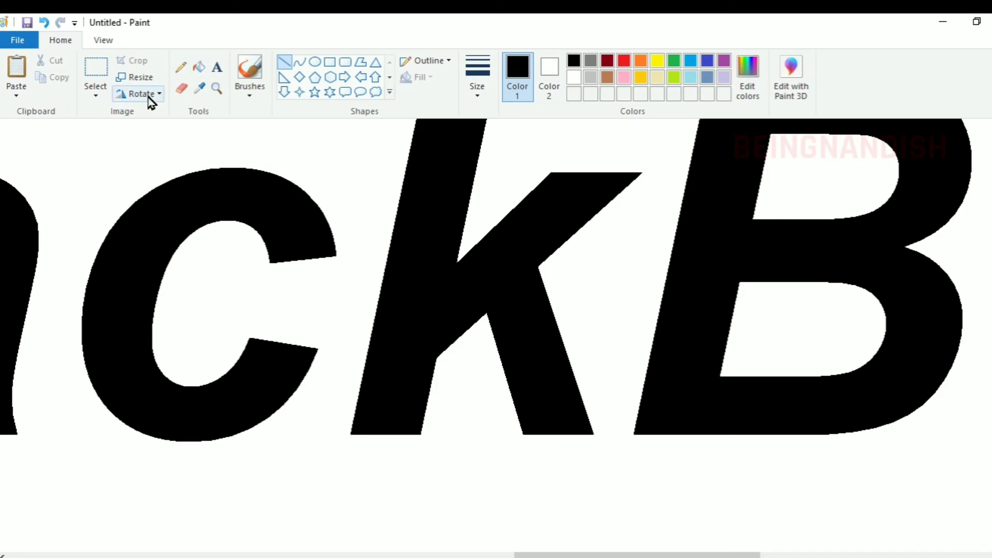
left_click(95, 73)
left_click_drag(231, 333, 347, 350)
key("Delete")
Square off the c's upper terminal with a horizontal black line and fill the gap above it with black
left_click(284, 62)
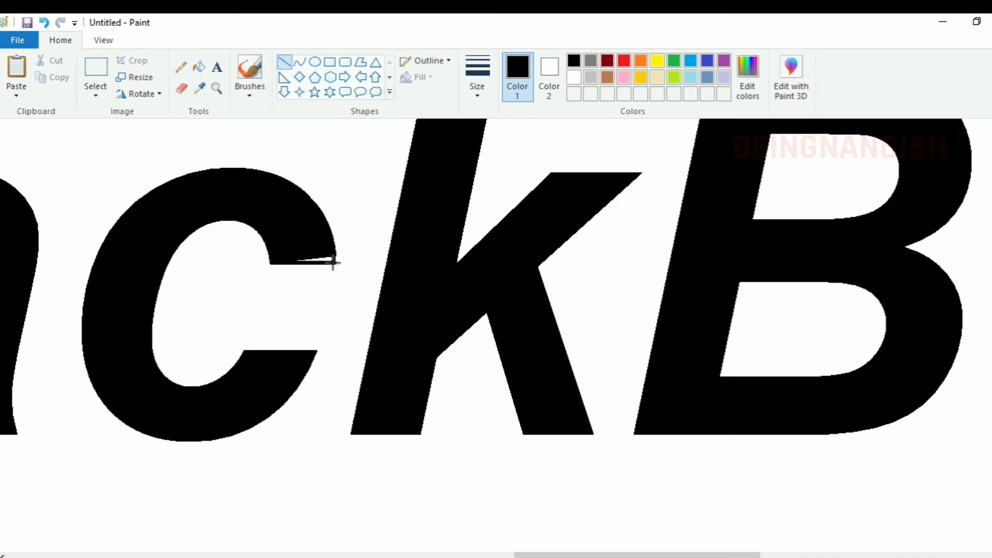
left_click(179, 93)
left_click(340, 262)
left_click(199, 67)
left_click(329, 259)
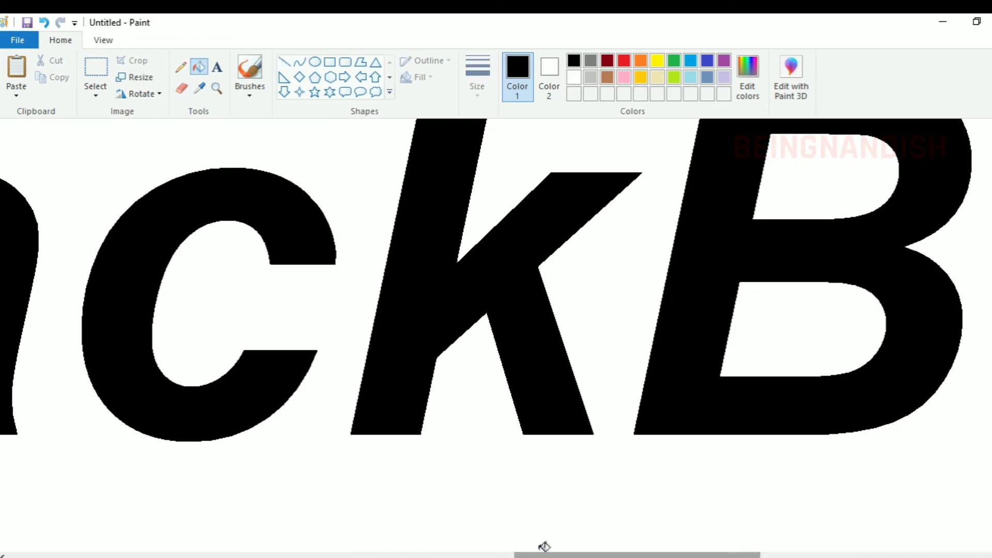
Copy the top section of the letter l and place the duplicate on top of the k's stem to make it taller
mouse_move(544, 554)
left_mouse_down()
mouse_move(597, 555)
mouse_move(459, 555)
left_mouse_up()
scroll(496, 336, "up", 3)
left_click(95, 65)
left_click_drag(64, 147, 176, 179)
right_click(141, 165)
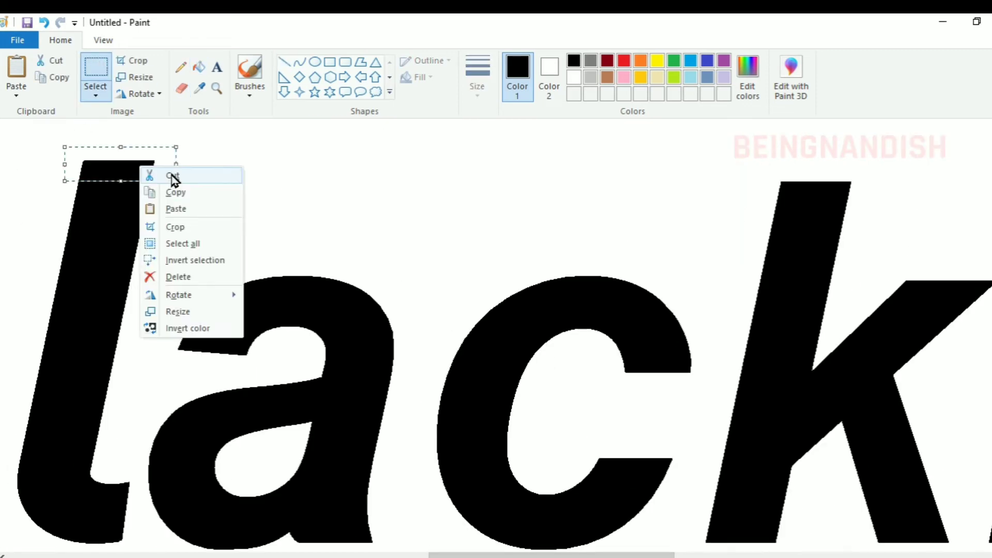
left_click(175, 192)
right_click(336, 169)
left_click(372, 212)
left_click_drag(75, 143, 843, 170)
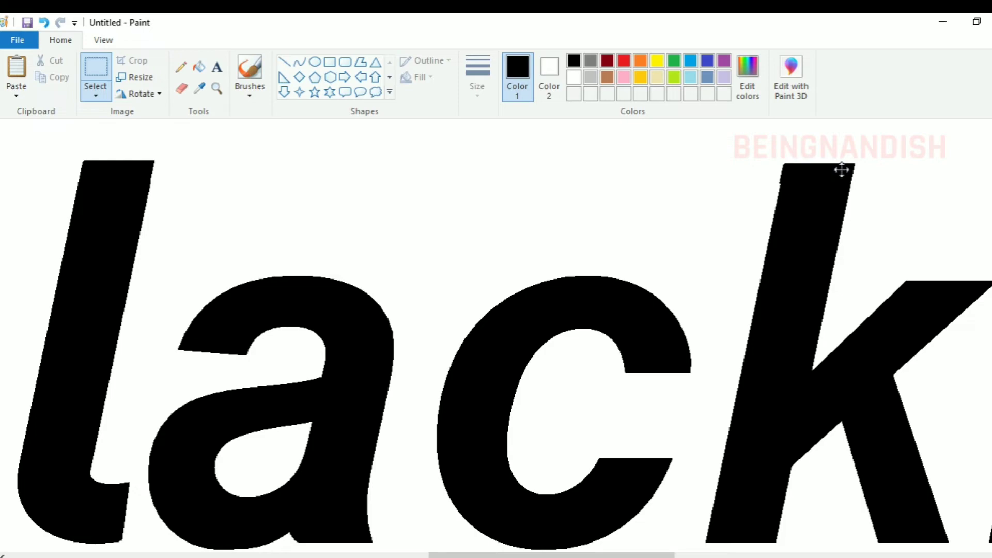
Trim the uneven join on the left edge of the k's stem with a thick white line
left_click_drag(606, 554, 701, 552)
left_click(574, 77)
left_click(284, 62)
left_click(477, 77)
left_click(506, 213)
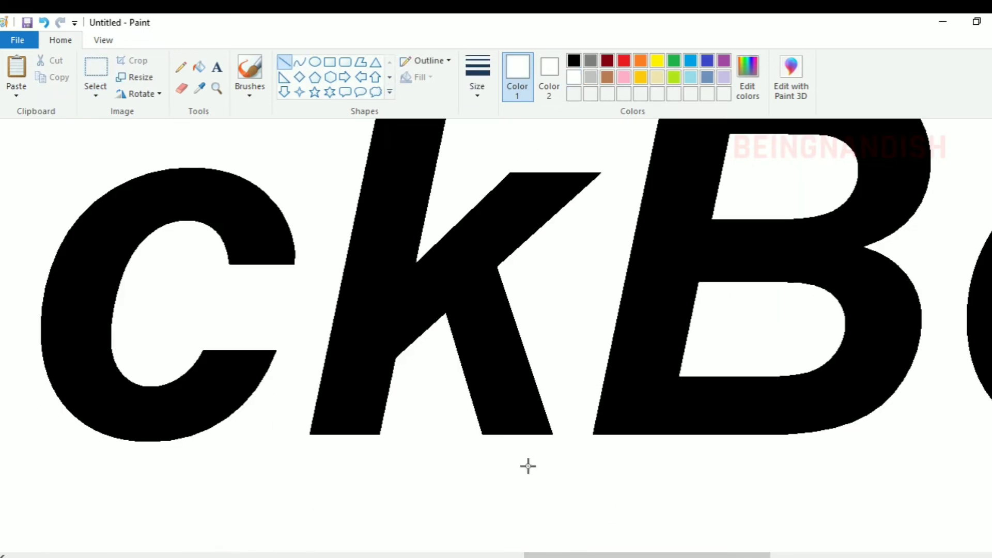
Square off the e's lower terminal with a horizontal black line and fill the gap beneath it with black
scroll(527, 465, "right", 10)
left_click(95, 77)
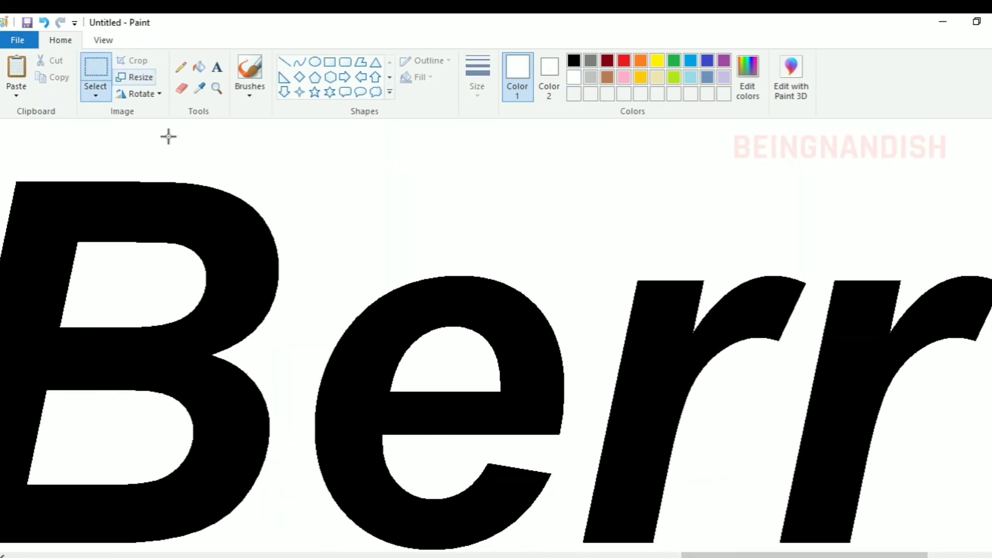
left_click(284, 62)
left_click(573, 61)
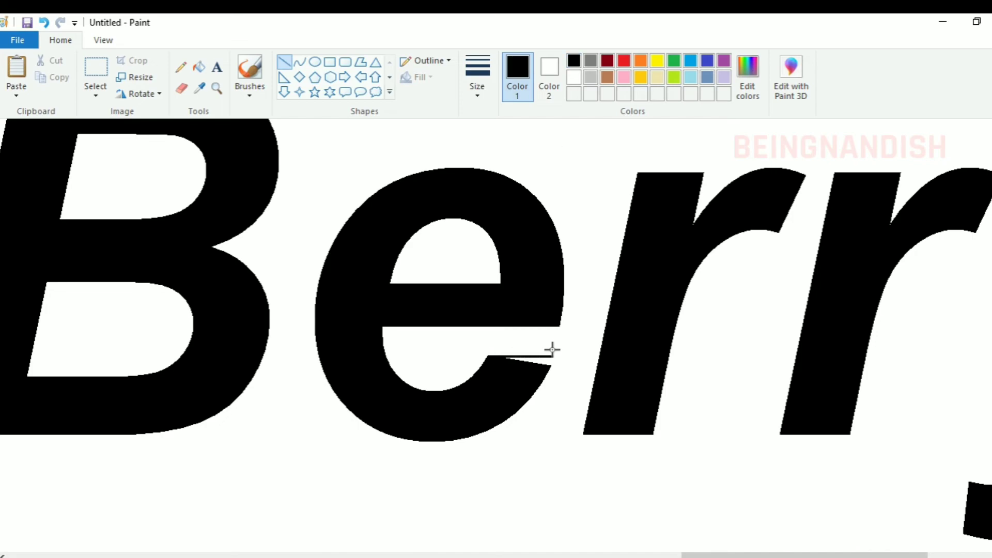
left_click(198, 66)
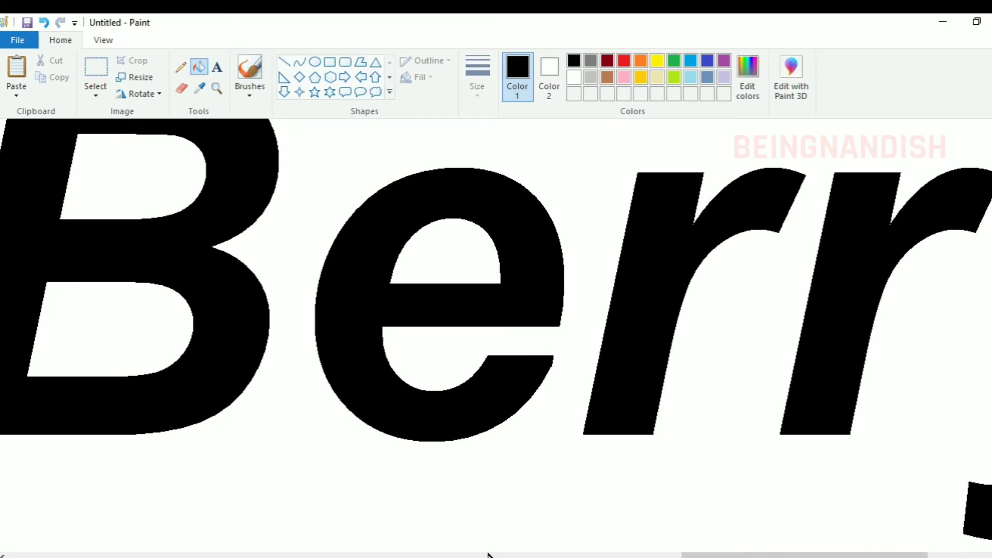
Choose the Curve tool with dark grey as the drawing colour for the first r
scroll(488, 556, "right", 5)
left_click(590, 60)
left_click(299, 62)
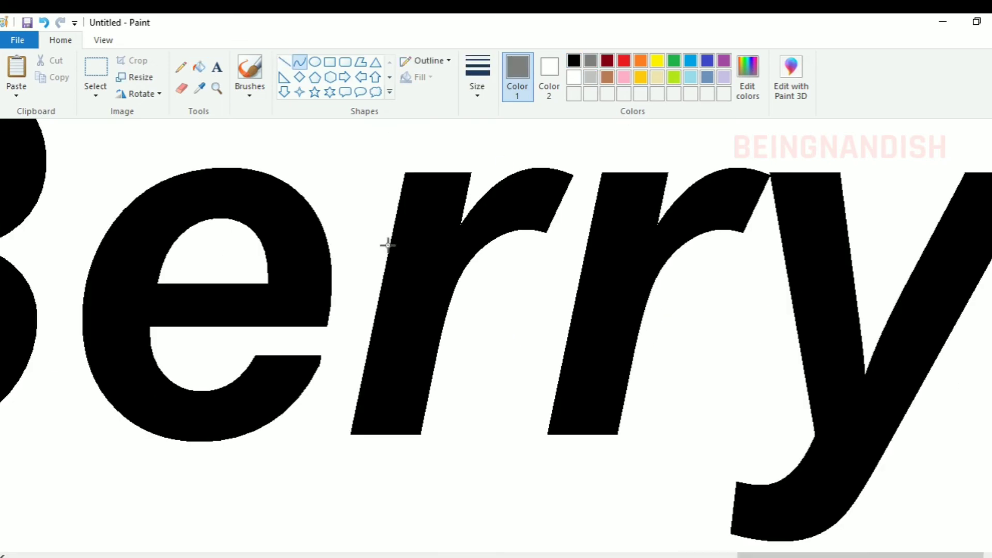
left_click_drag(388, 245, 571, 172)
mouse_move(509, 178)
left_mouse_down()
mouse_move(501, 155)
mouse_move(492, 159)
left_mouse_up()
left_click_drag(480, 242, 481, 253)
left_click_drag(496, 220, 493, 218)
left_click(578, 187)
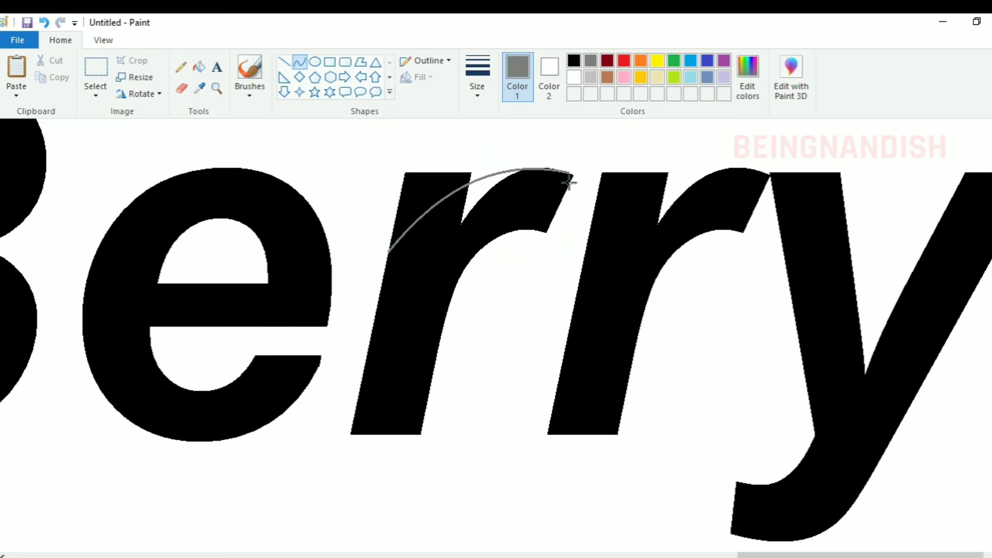
key("ctrl+z")
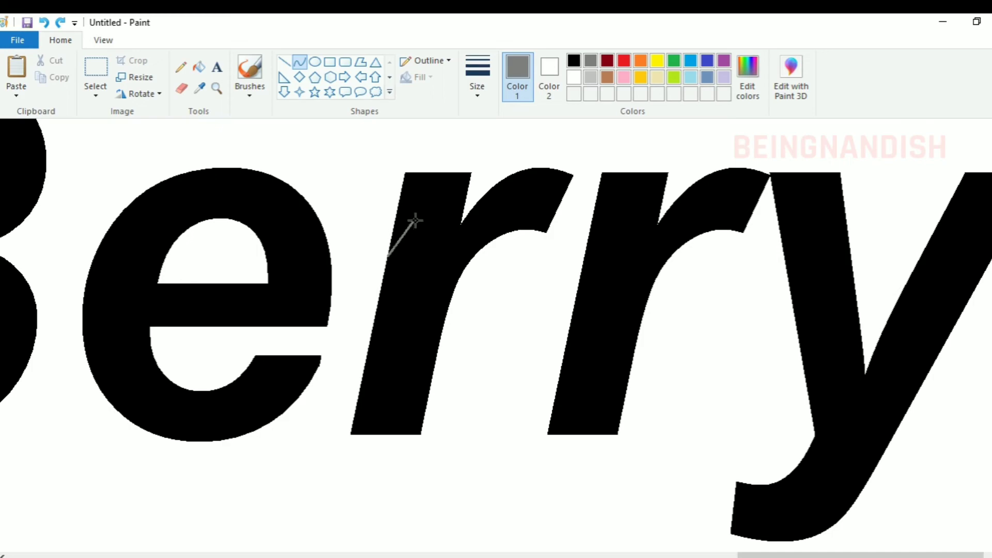
Draw a grey curve rounding the first r's shoulder, then fill the cut-off corner white and the notch beneath the curve black
left_click_drag(415, 221, 574, 173)
left_click_drag(400, 227, 453, 153)
left_click(371, 135)
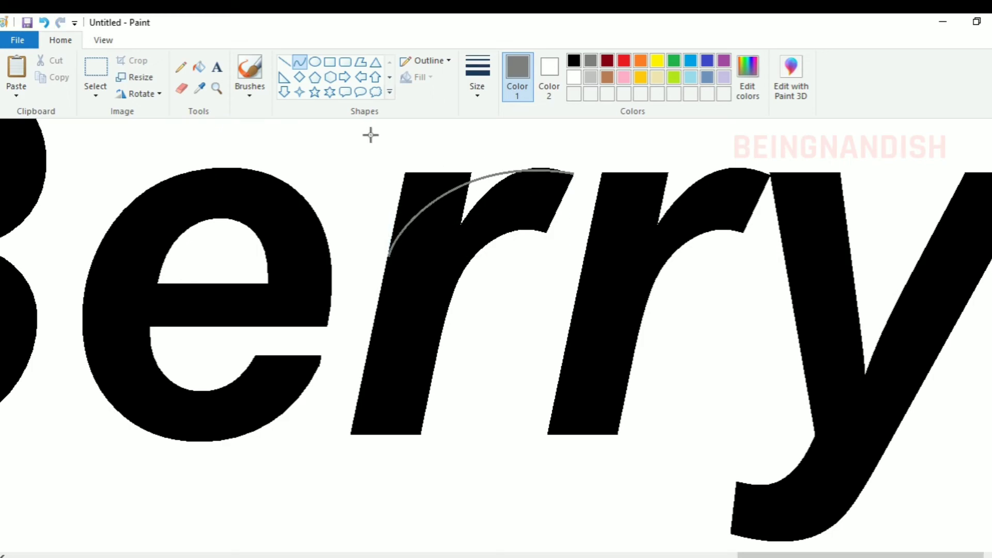
left_click(199, 67)
left_click(498, 180)
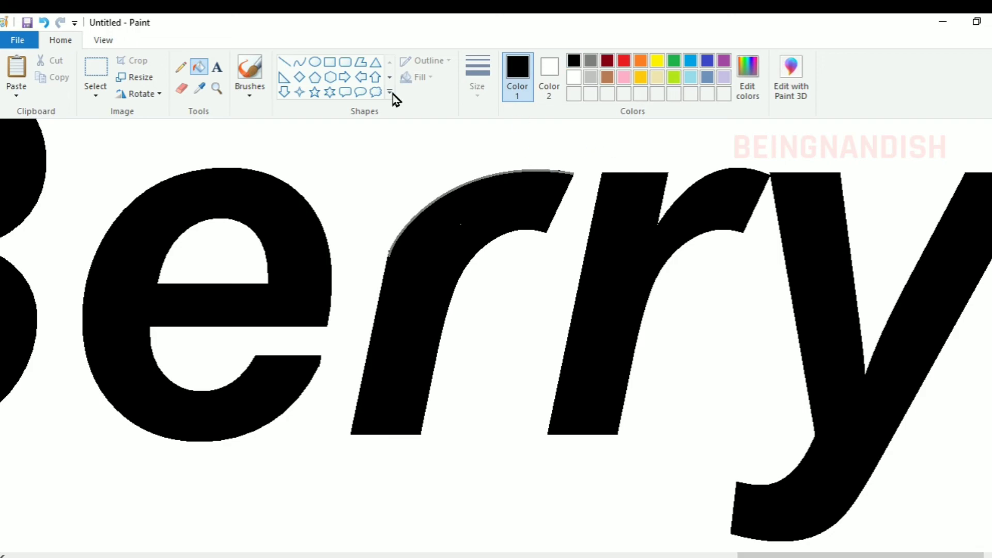
Trim the underside of the first r's arm with a white curve and fill, and turn its grey guide curve black
left_click(300, 62)
left_click(573, 77)
left_click(44, 22)
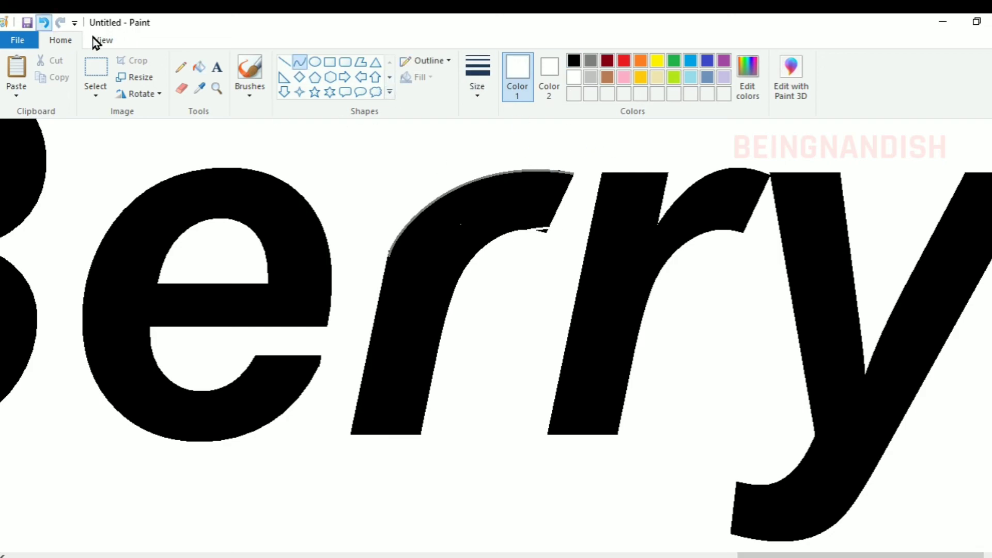
left_click_drag(551, 224, 510, 231)
left_click(199, 66)
left_click(542, 229)
left_click(573, 61)
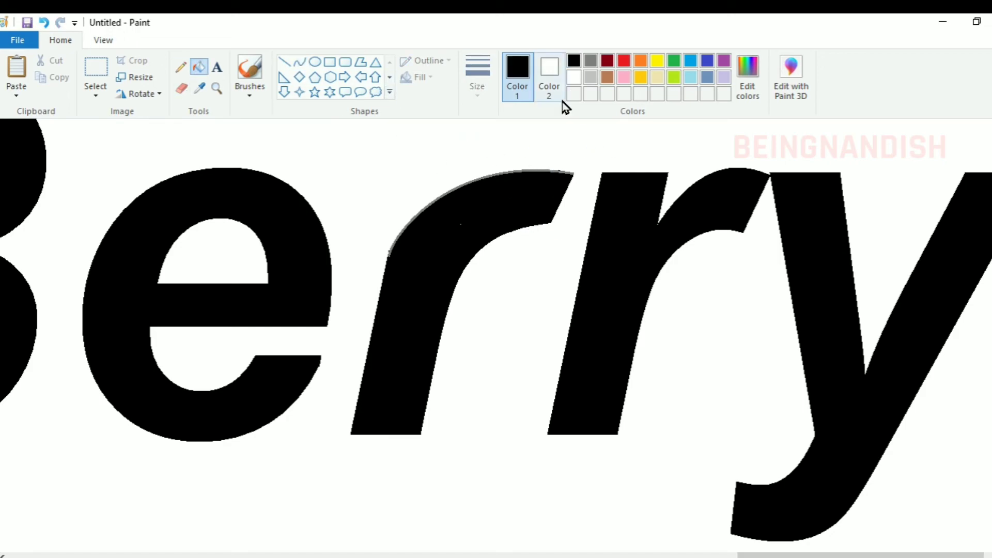
left_click(548, 171)
Delete the curved tail of the letter y
scroll(801, 429, "down", 3)
left_click_drag(811, 554, 833, 554)
scroll(496, 336, "up", 3)
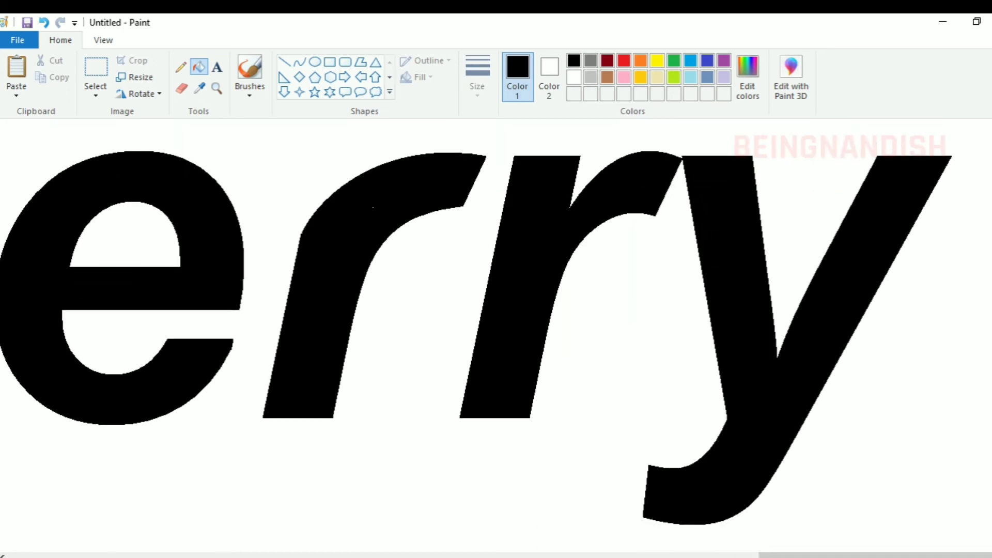
left_click(96, 70)
left_click_drag(636, 449, 808, 527)
key("Delete")
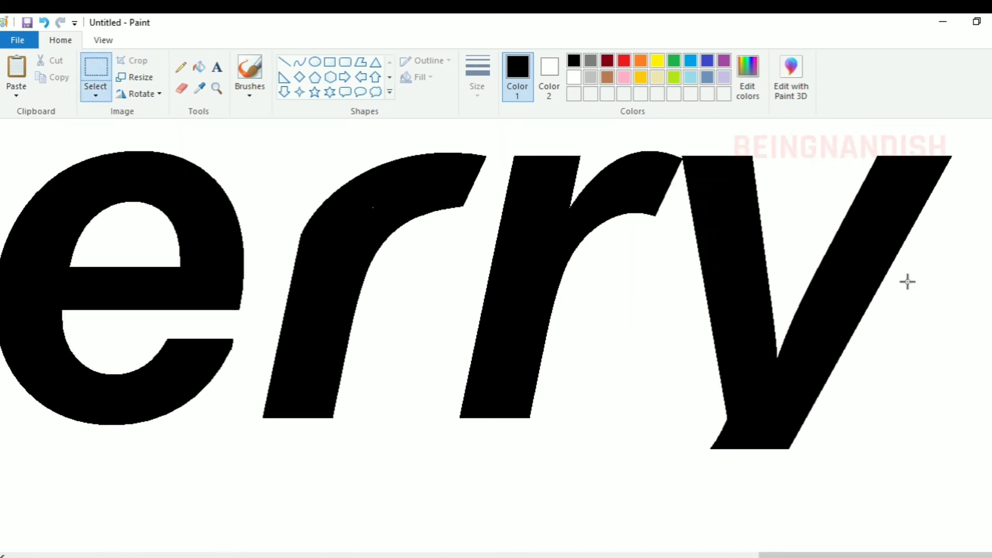
Copy the upper section of the y's long diagonal arm and place the duplicate at its base as a straight tail
left_click_drag(828, 140, 964, 230)
right_click(941, 174)
left_click(920, 200)
right_click(443, 200)
left_click(478, 242)
left_click_drag(109, 175, 777, 480)
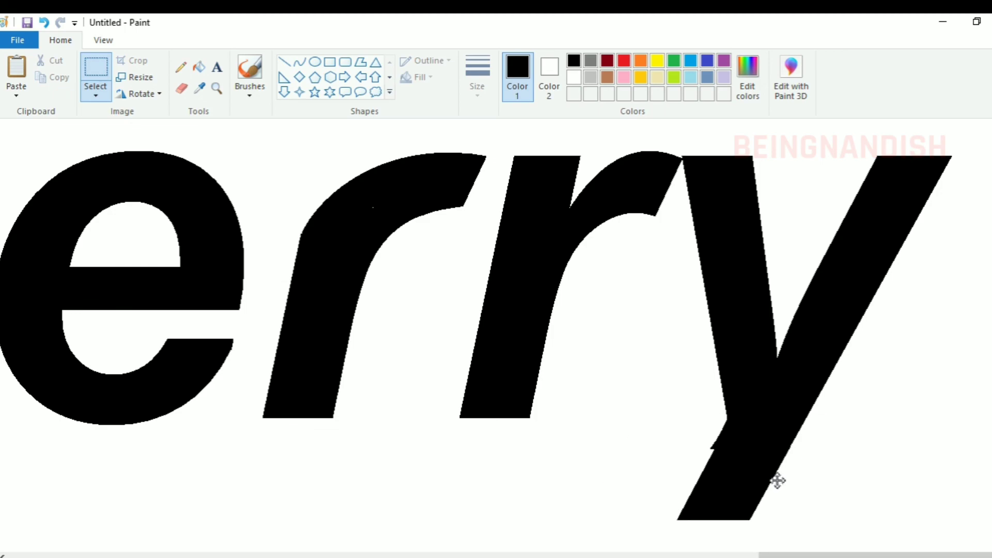
Clean up the y's tail joins and straighten the inner edge of its long arm with black and white lines
left_click(283, 62)
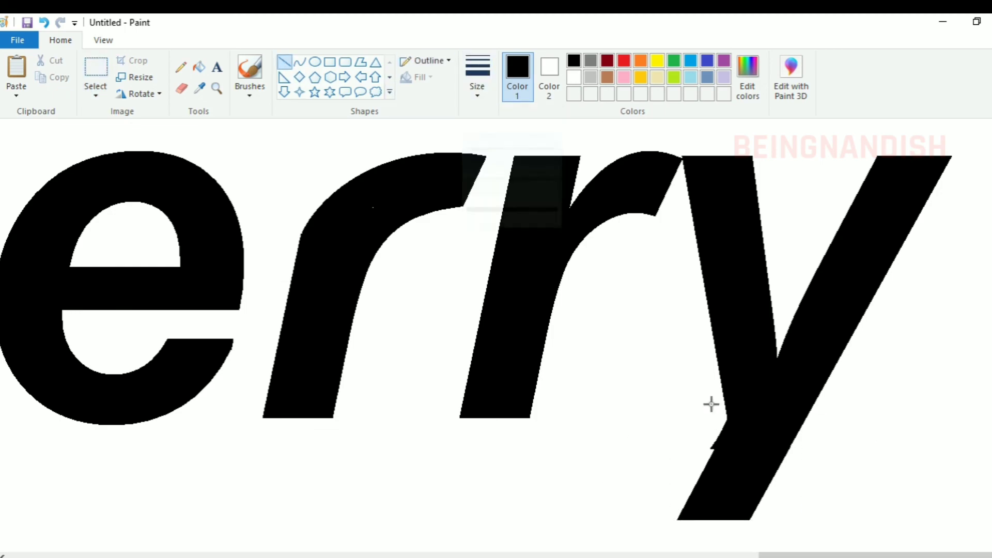
left_click(570, 79)
mouse_move(780, 345)
left_mouse_down()
mouse_move(832, 224)
mouse_move(890, 129)
left_mouse_up()
left_click(936, 318)
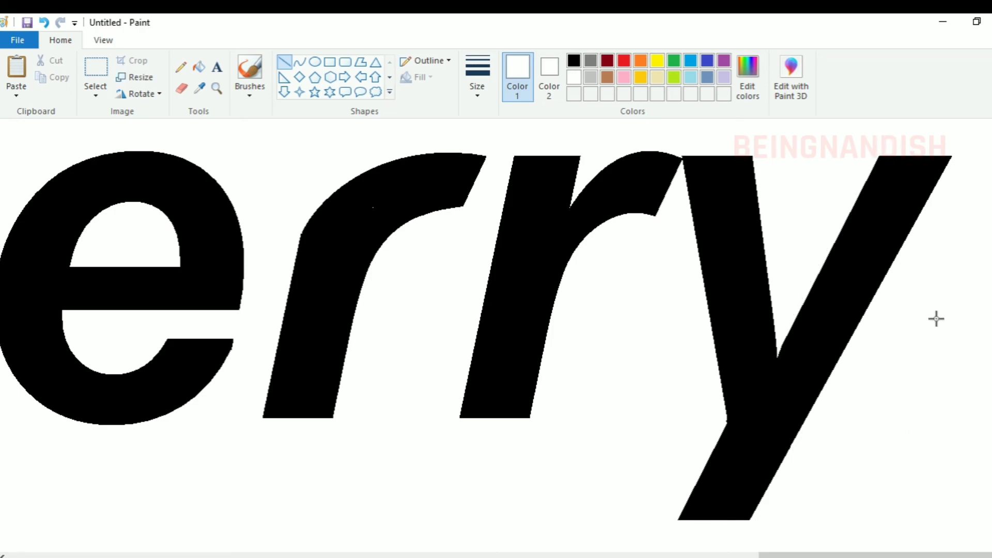
Select the second r with a free-form selection and delete it
left_click(95, 95)
left_click(129, 147)
mouse_move(533, 137)
left_mouse_down()
mouse_move(635, 276)
mouse_move(680, 148)
mouse_move(526, 141)
left_mouse_up()
key("Delete")
Copy the reshaped first r and place the duplicate in the gap before the y
mouse_move(306, 151)
left_mouse_down()
mouse_move(328, 443)
mouse_move(316, 157)
left_mouse_up()
left_click(16, 94)
left_click(50, 117)
left_click_drag(132, 244, 607, 265)
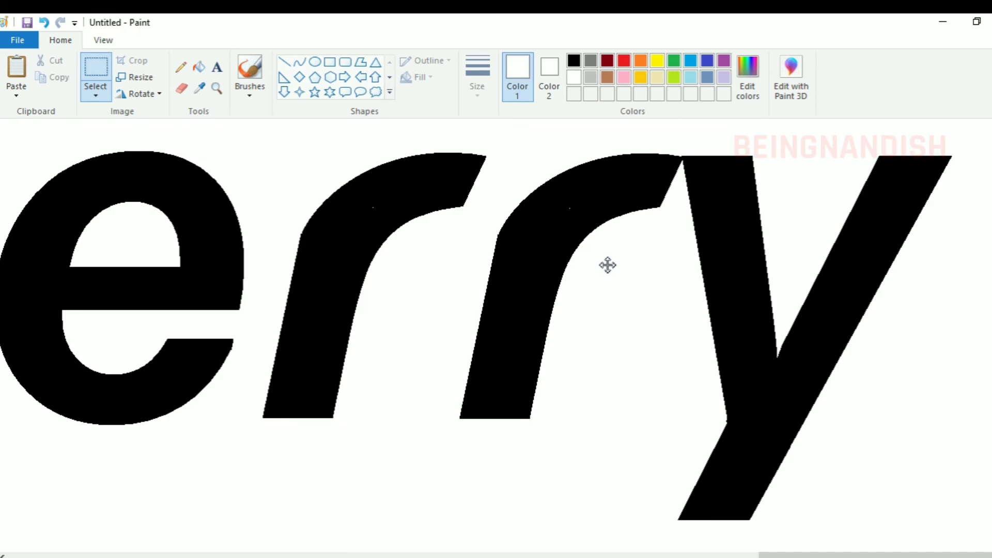
Cover the stray specks inside the two r's with black and return the view to 100%
left_click(284, 62)
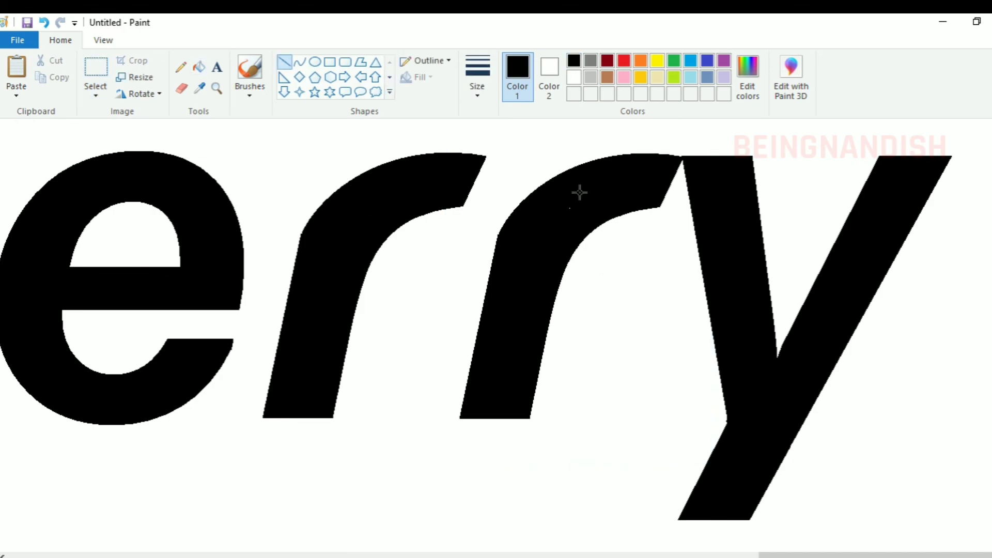
left_click(103, 40)
left_click(80, 76)
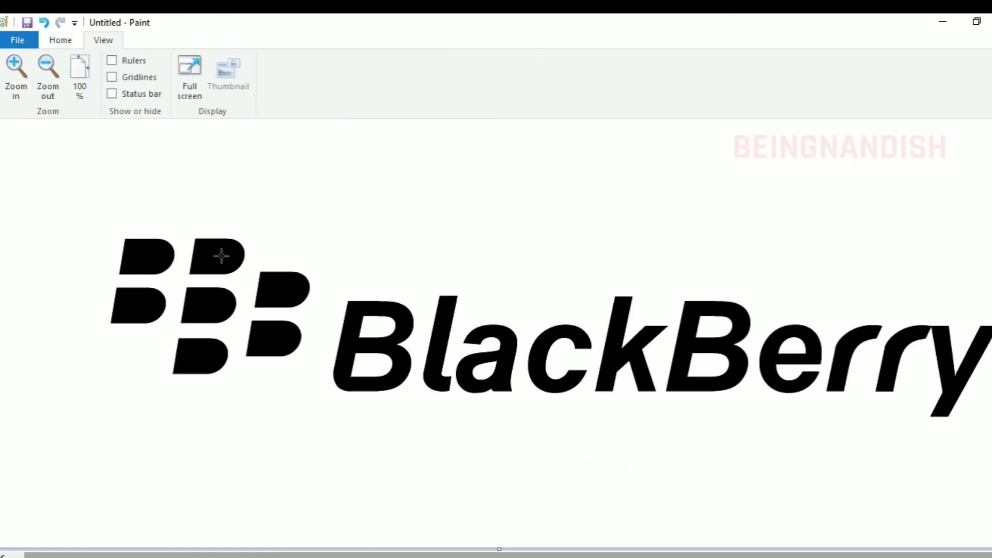
Select the second B with a free-form selection and delete it
left_click(61, 40)
left_click(95, 94)
left_click(158, 143)
mouse_move(713, 285)
left_mouse_down()
mouse_move(664, 387)
mouse_move(718, 285)
left_mouse_up()
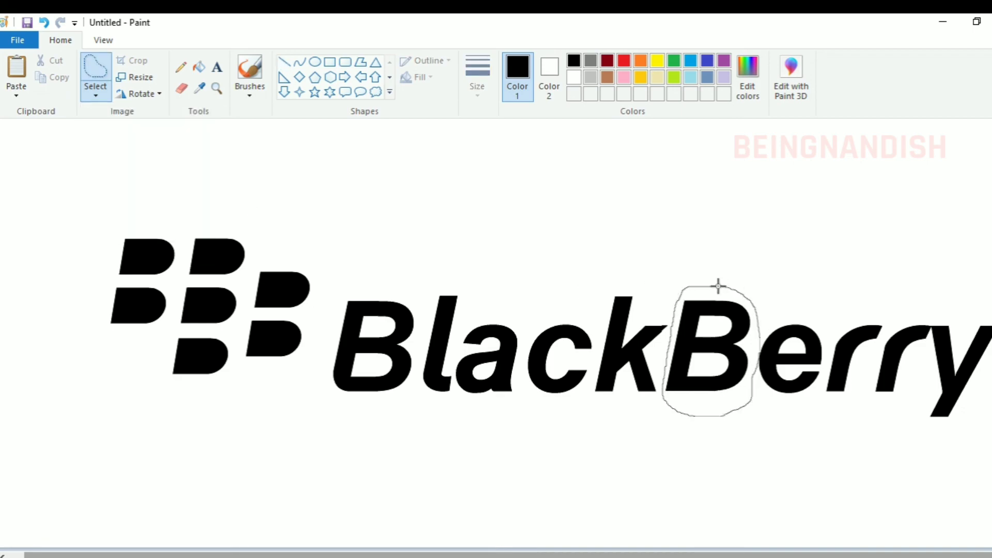
key("Delete")
Copy the first B with its rounded corner and place the duplicate in the gap between the k and the e
left_click_drag(412, 275, 364, 418)
left_click_drag(402, 277, 399, 279)
right_click(398, 290)
left_click(425, 316)
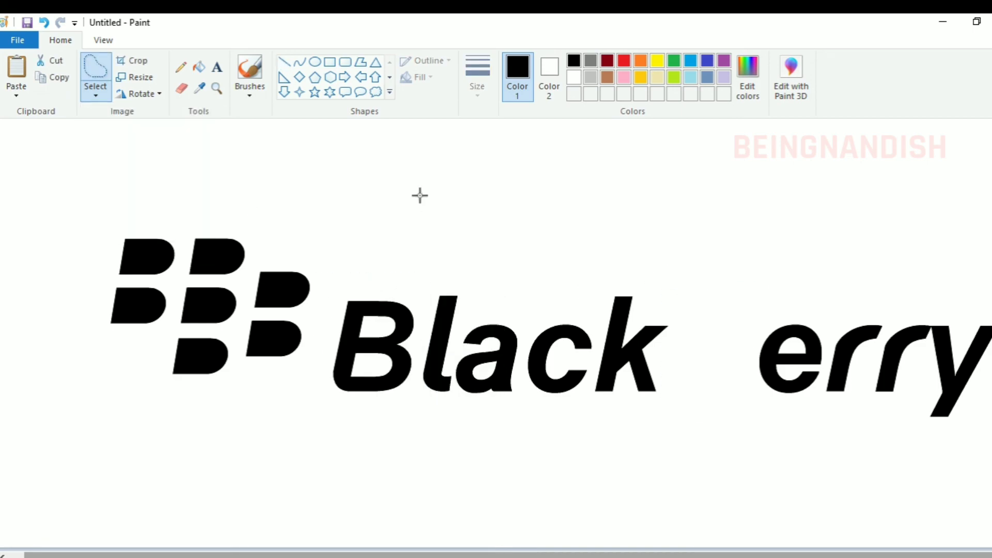
left_click(419, 194)
left_click(16, 94)
left_click(42, 113)
left_click_drag(52, 193, 702, 349)
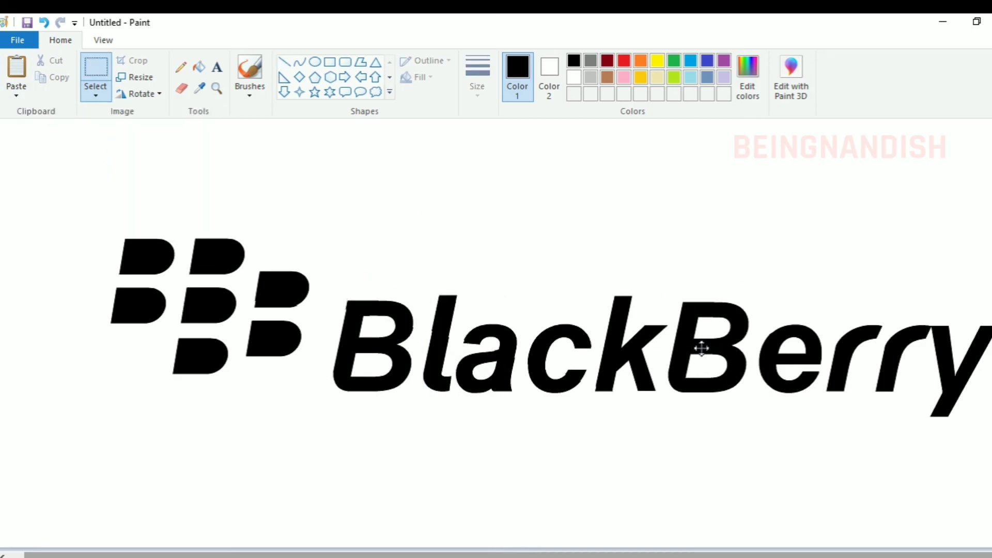
Select the emblem and lettering together and move them slightly up and left on the canvas
left_click_drag(93, 194, 989, 450)
mouse_move(873, 400)
left_mouse_down()
mouse_move(827, 390)
mouse_move(835, 391)
left_mouse_up()
left_click(988, 149)
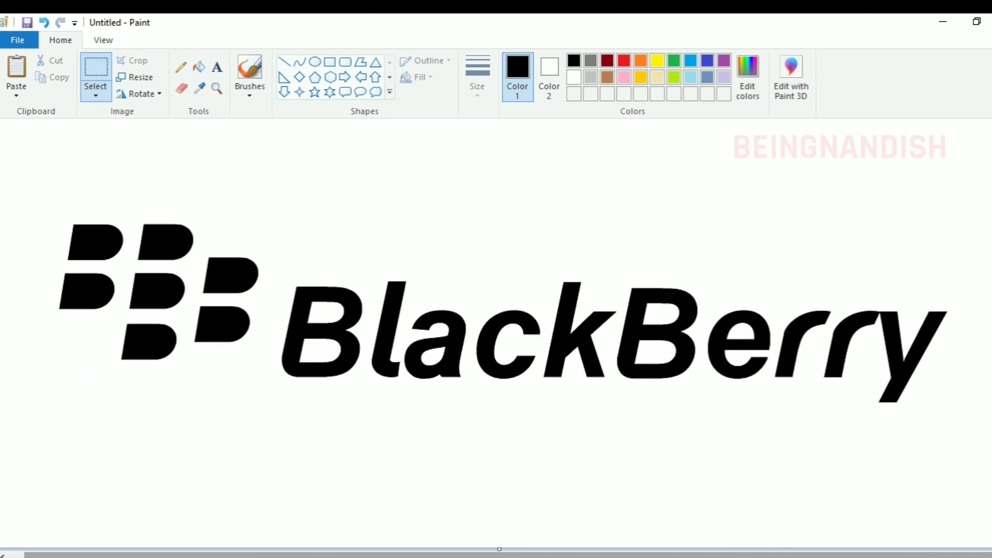